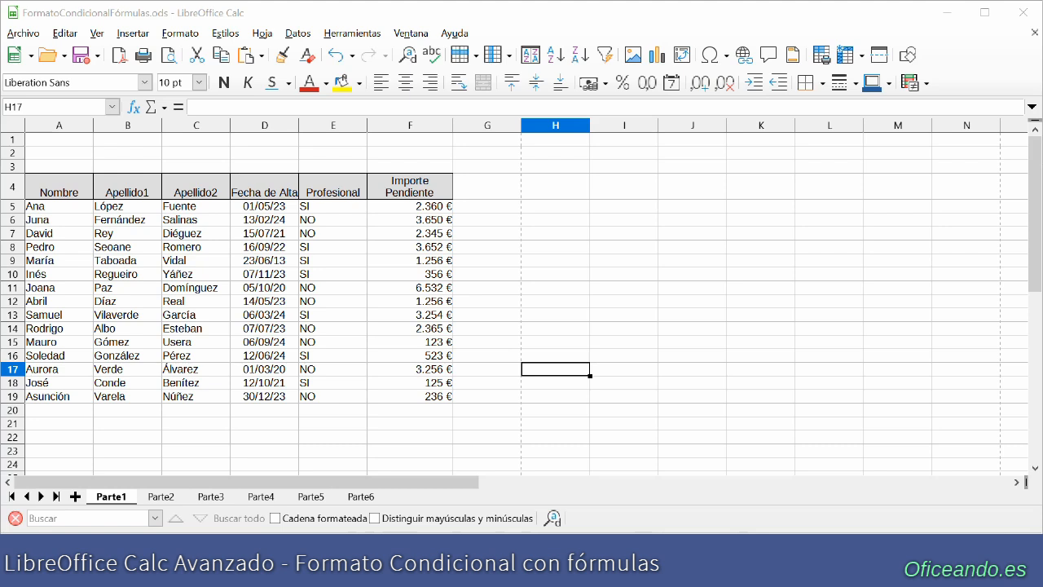
click(412, 125)
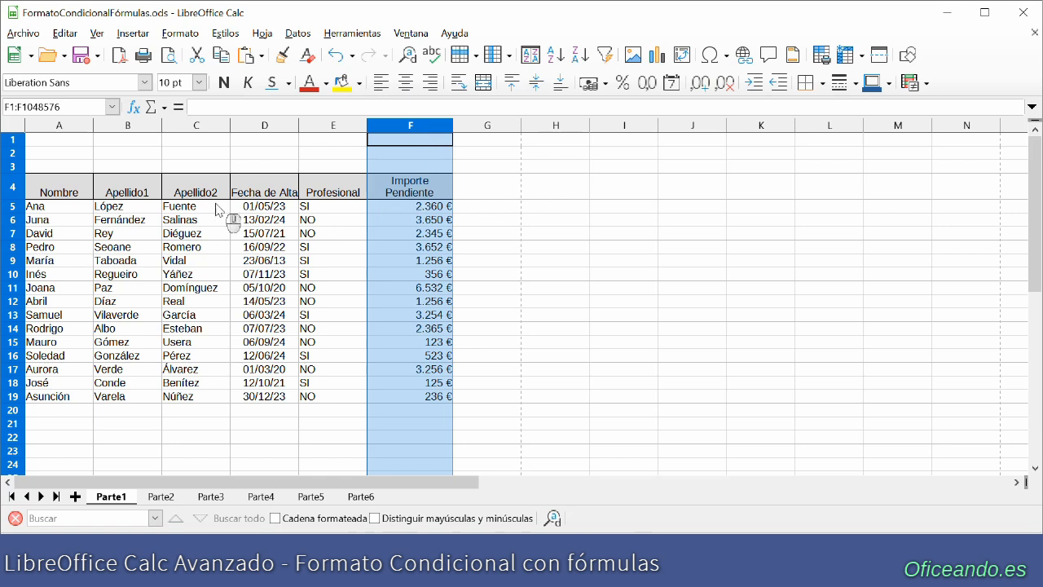
click(91, 125)
drag(92, 126, 194, 130)
click(489, 260)
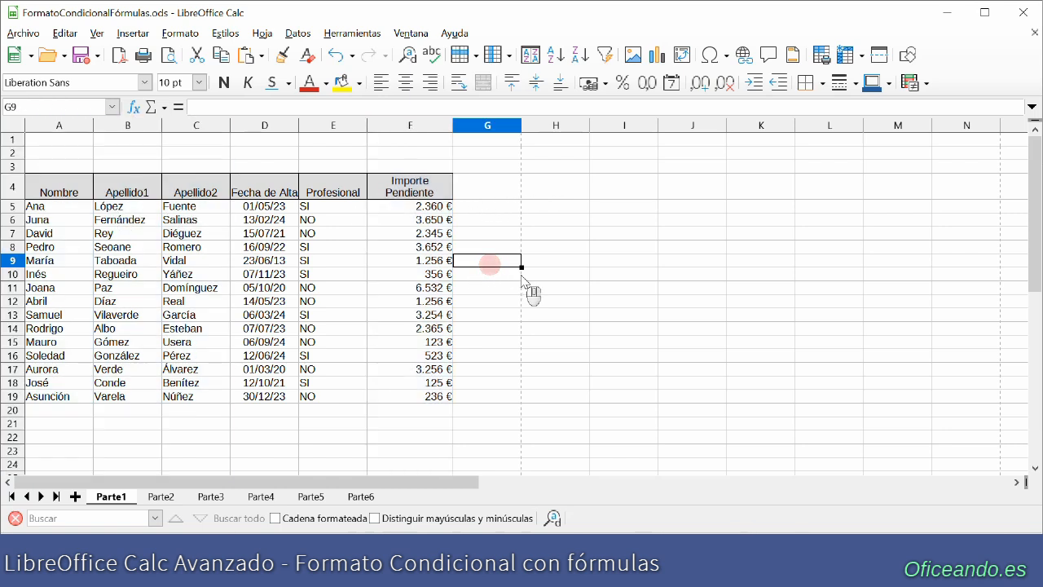
- Create a conditional format for the name and surname cells A5:C19 using the formula condition $F5>2000
drag(46, 211, 208, 397)
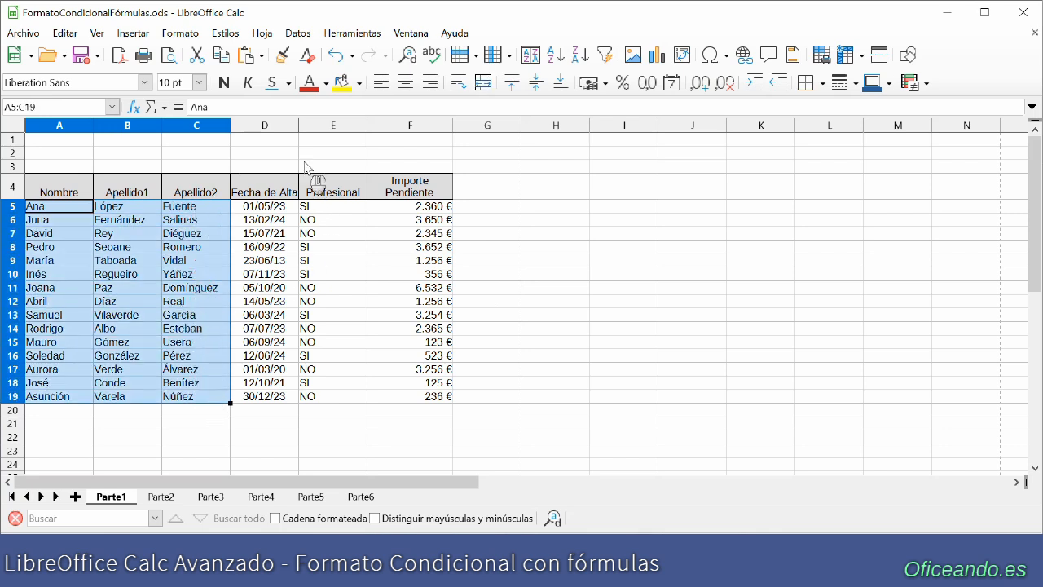
click(180, 32)
mouse_move(251, 294)
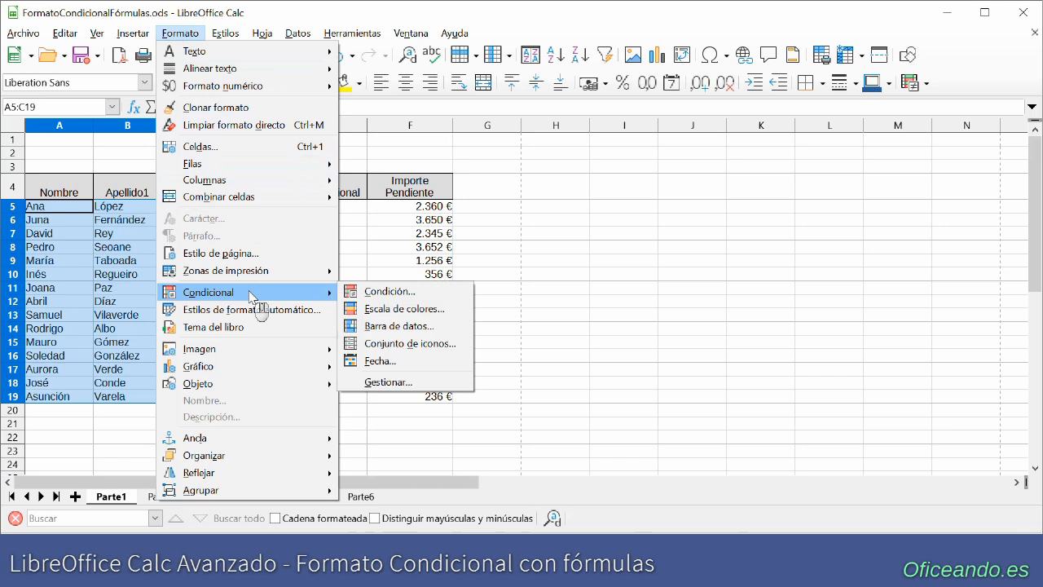
click(388, 292)
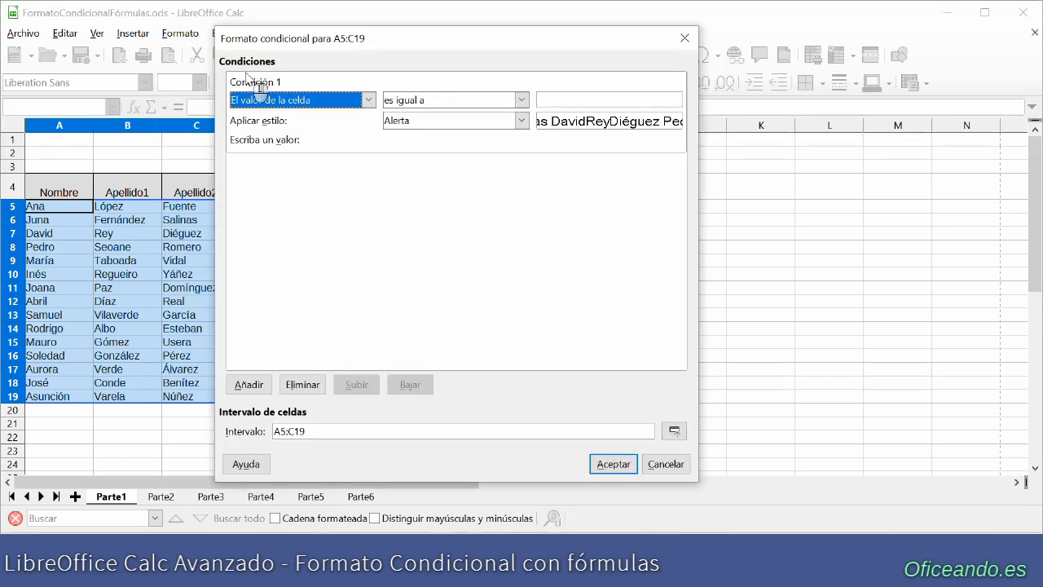
click(369, 100)
click(302, 142)
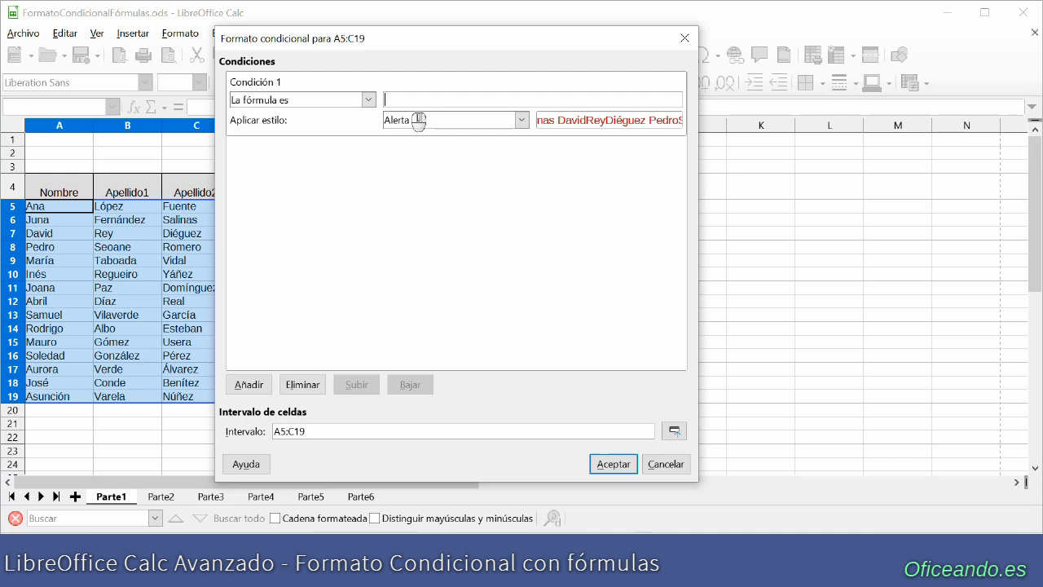
drag(412, 37, 454, 36)
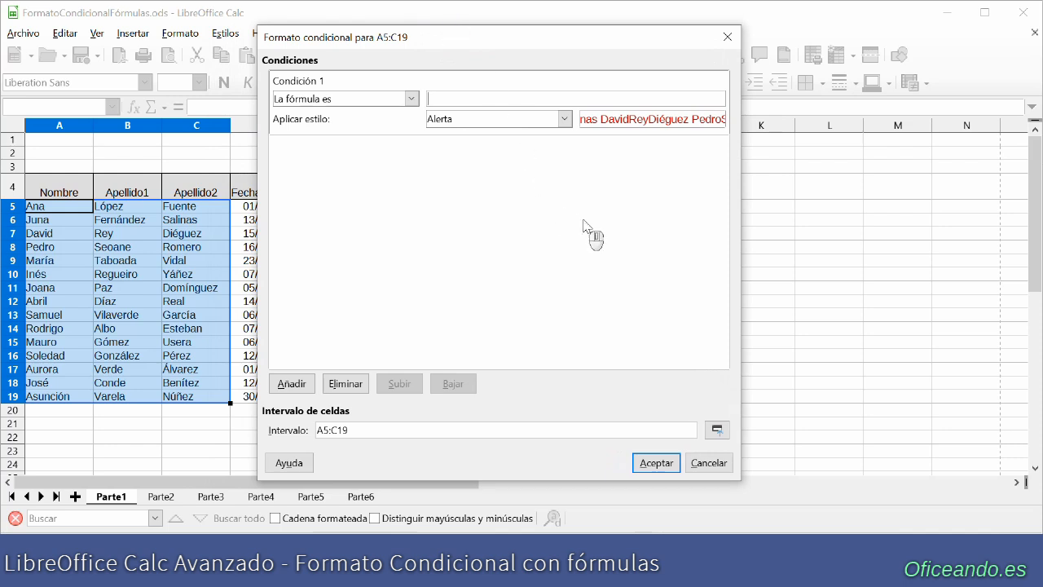
text($F)
text(5)
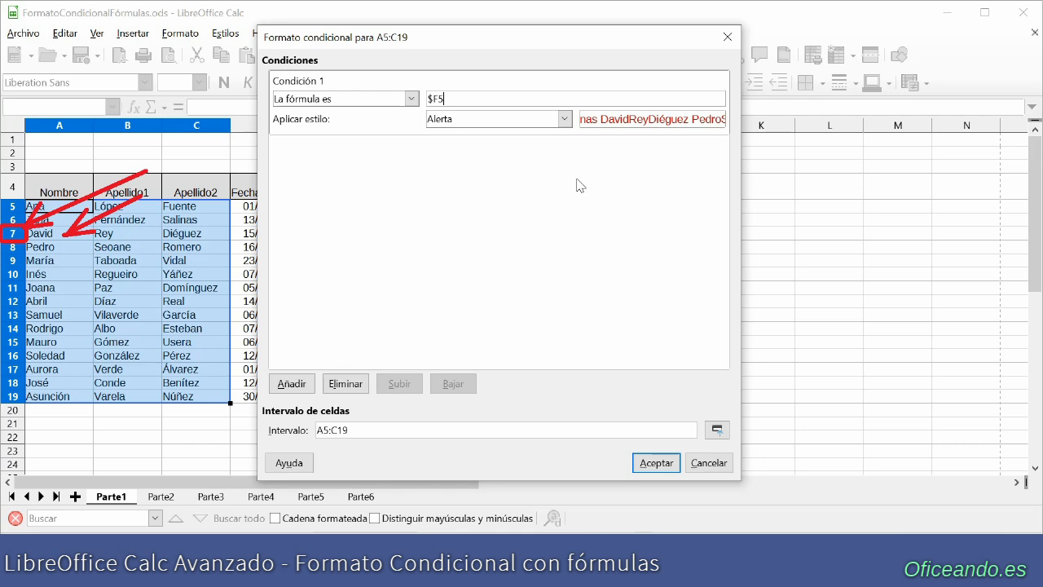
text(>2000)
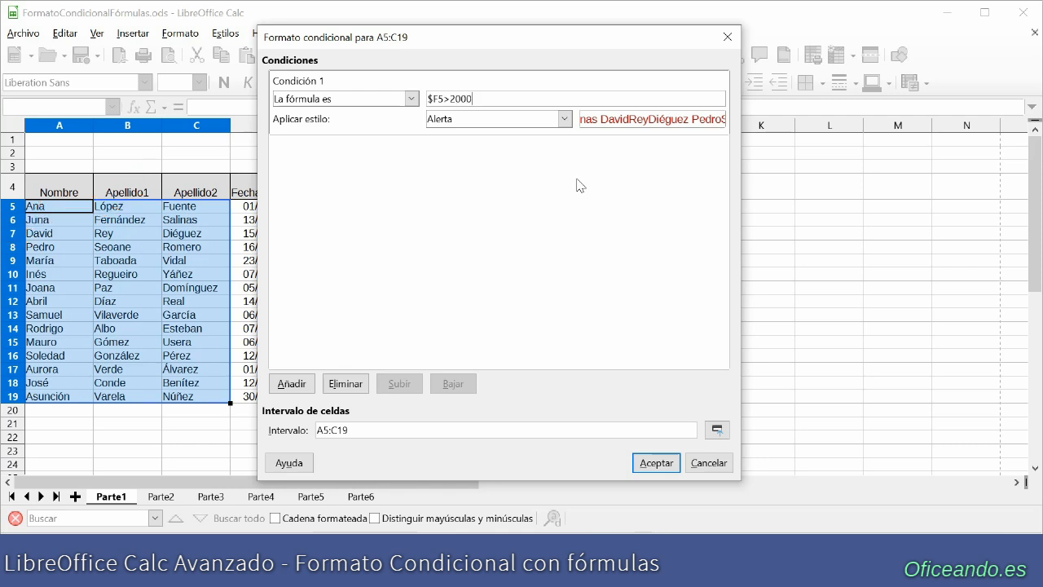
- Give the condition a new cell style with a red background and apply the conditional format
click(565, 119)
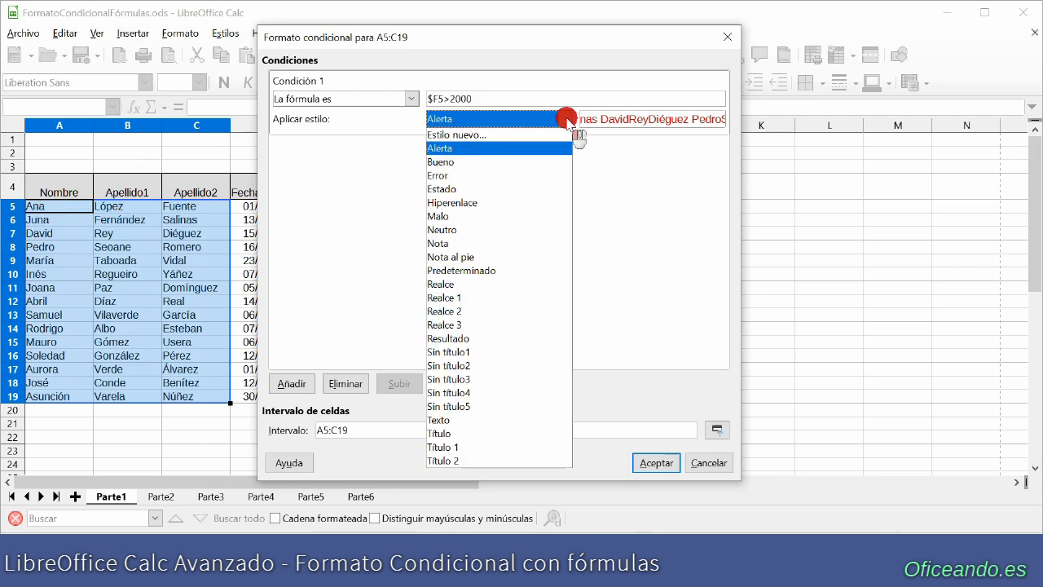
click(478, 135)
click(535, 90)
click(526, 128)
click(358, 215)
click(613, 437)
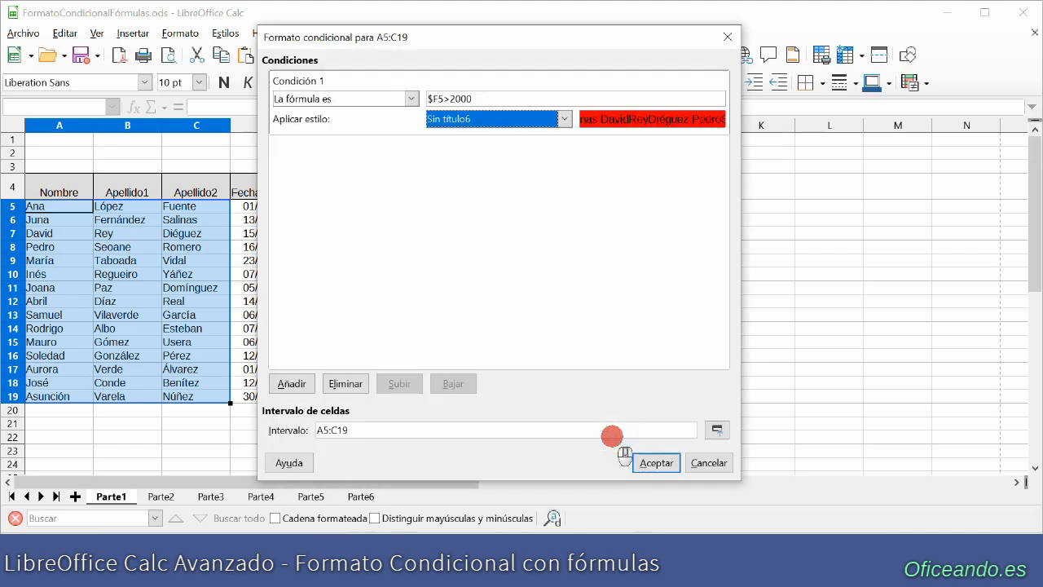
click(653, 468)
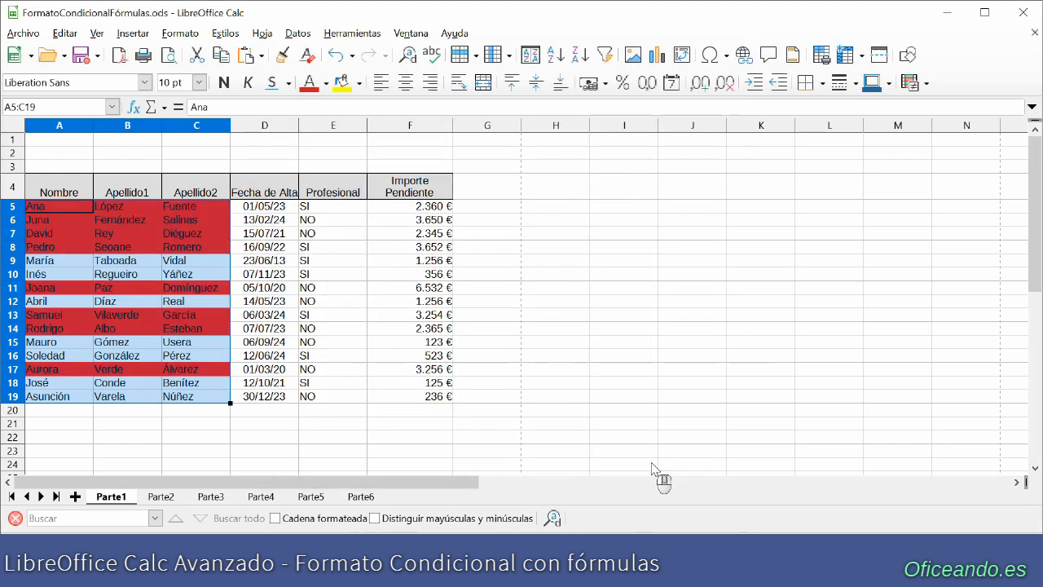
click(527, 301)
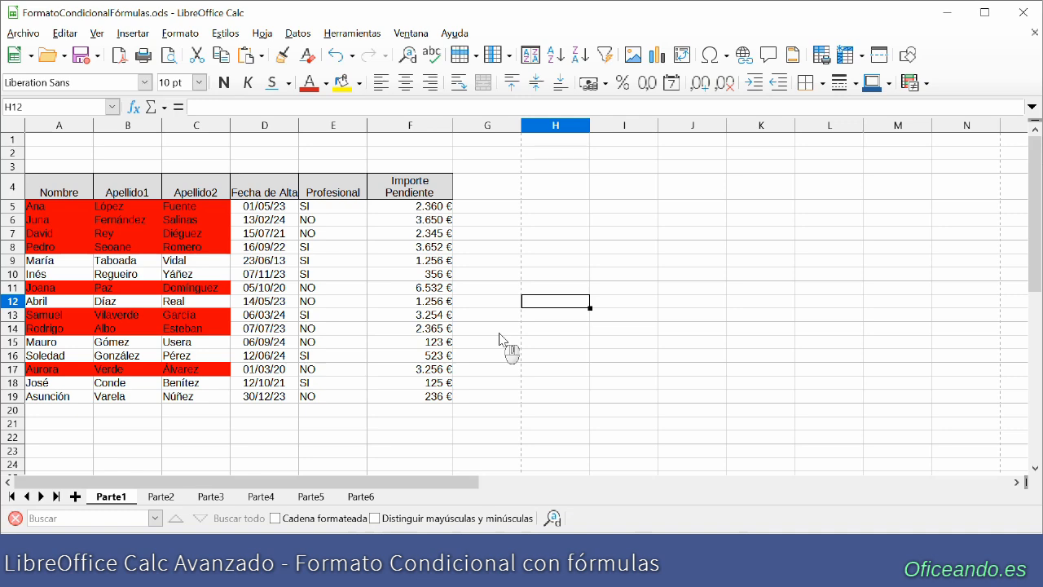
- Edit the existing conditional format of A5:C19 so its formula is $F5>3000
click(180, 33)
mouse_move(256, 298)
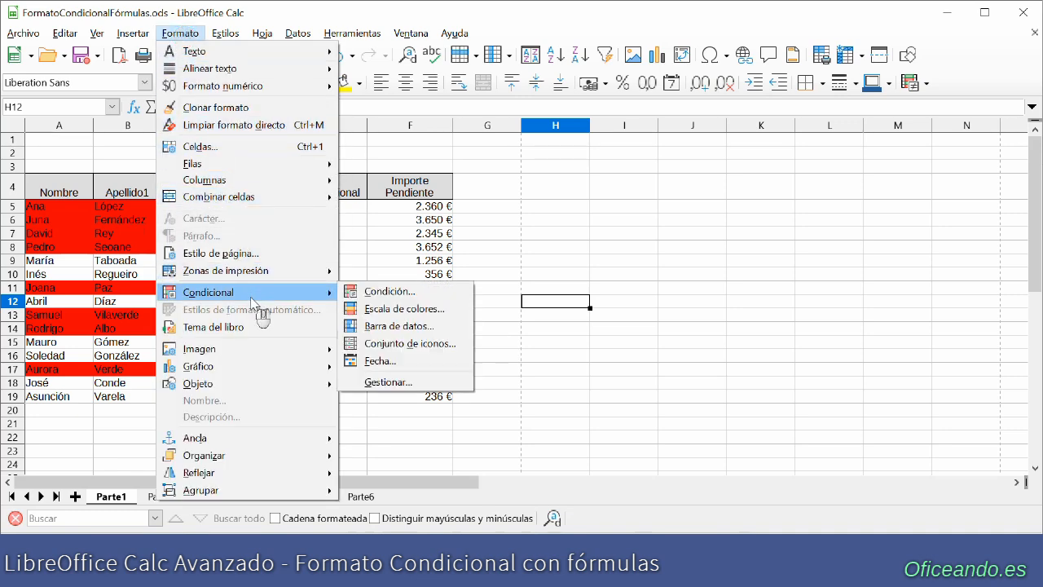
click(400, 382)
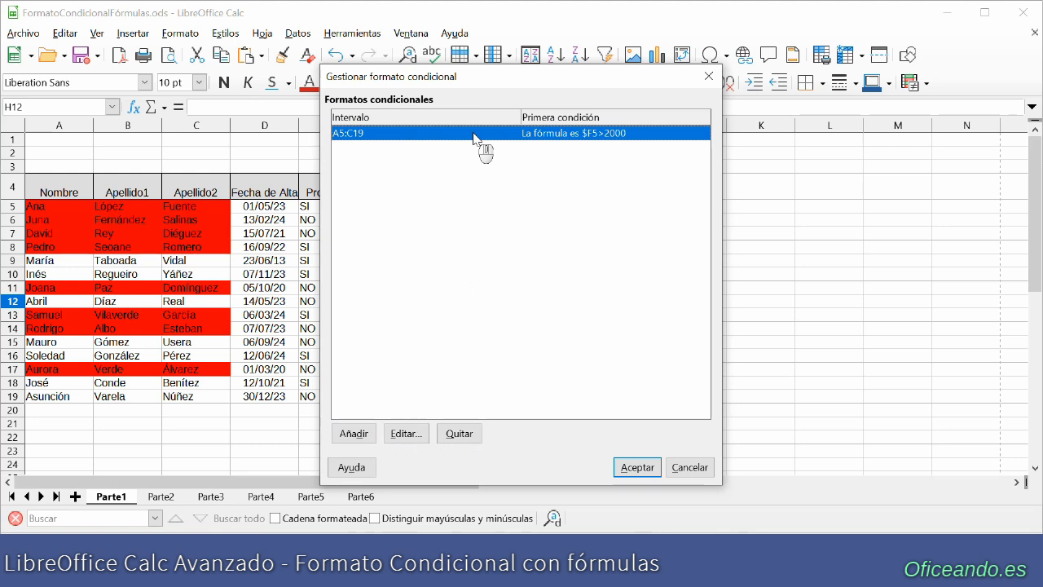
click(406, 437)
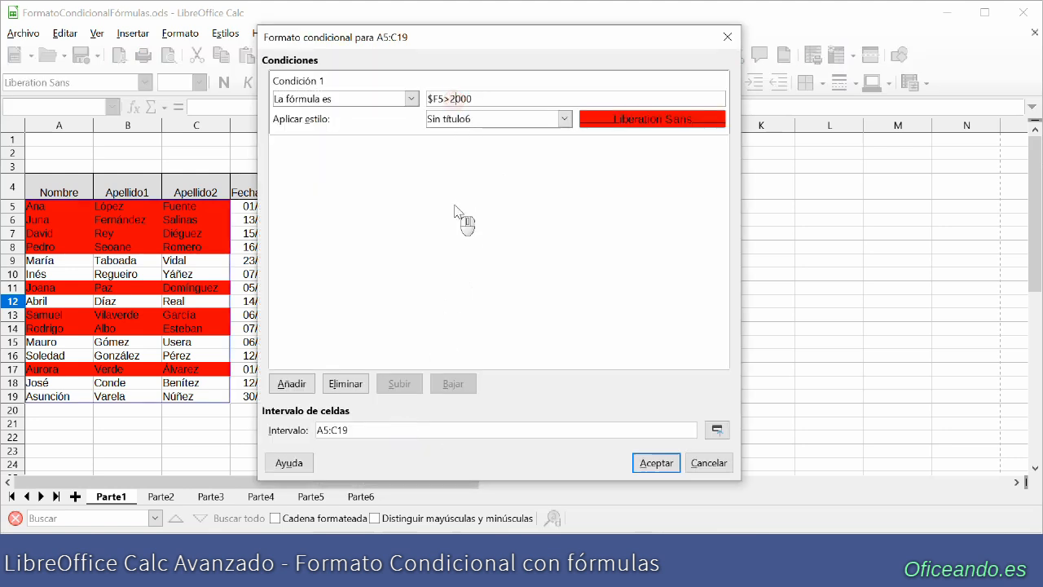
key(BackSpace)
click(664, 462)
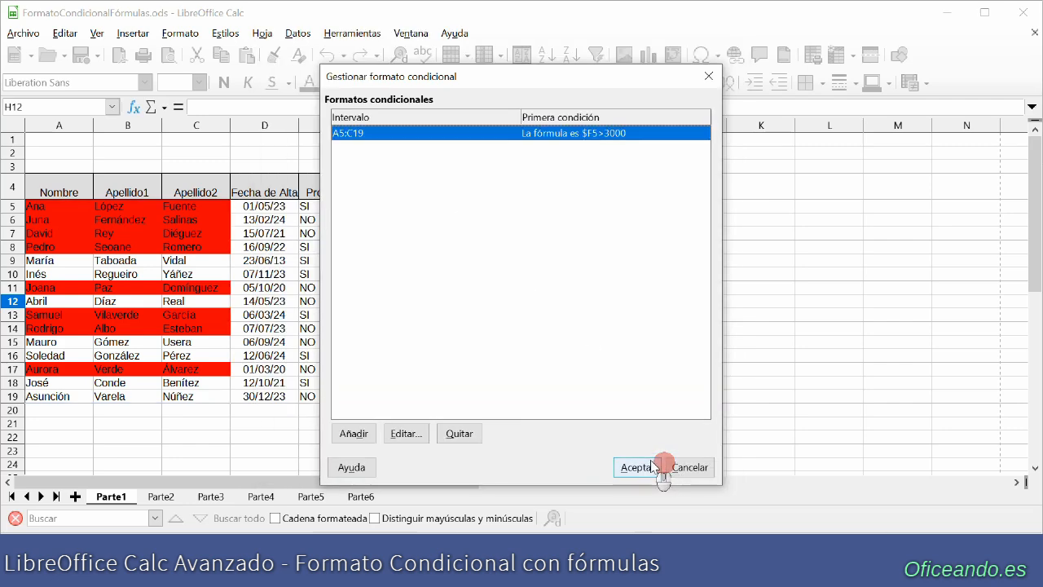
click(636, 470)
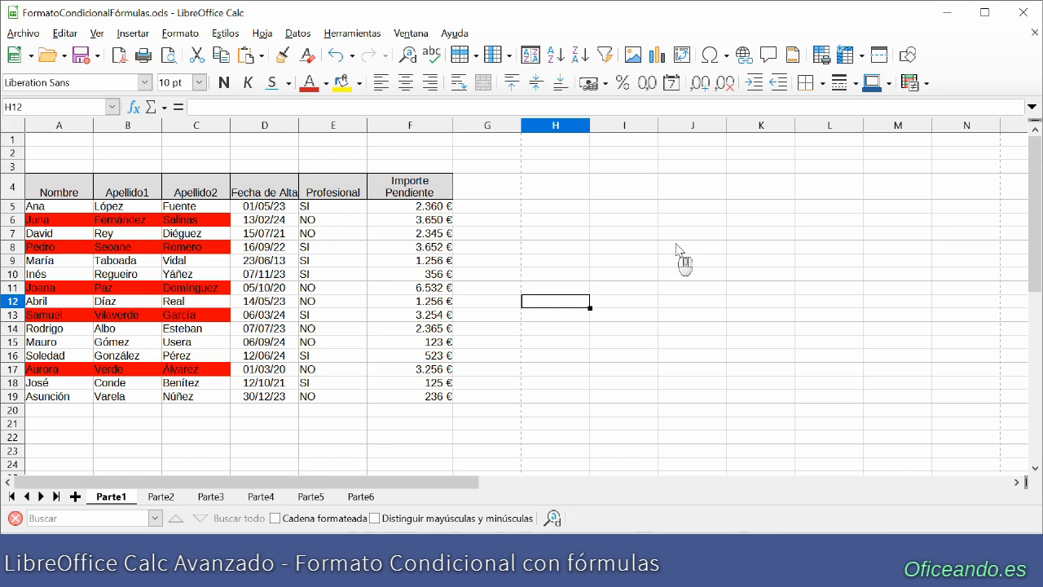
- Add a second condition to the conditional format of A5:C19 with the formula $F5<200
drag(73, 210, 199, 398)
click(179, 32)
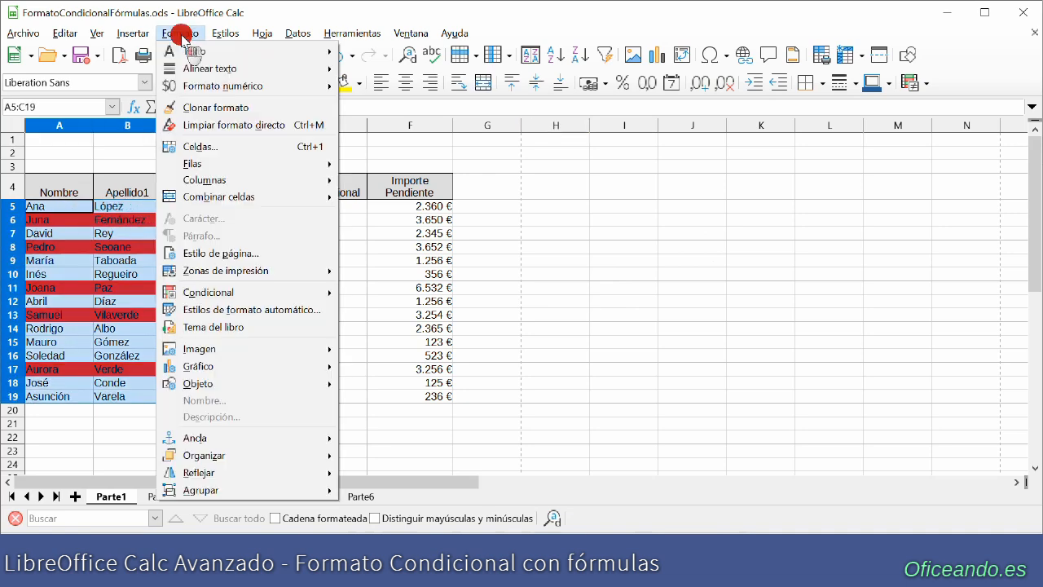
mouse_move(221, 295)
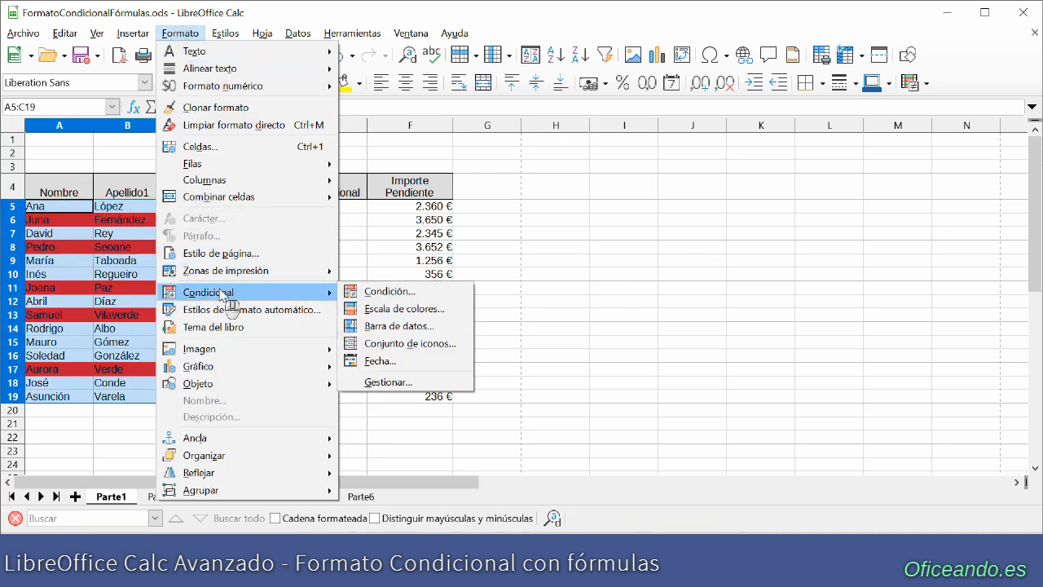
click(389, 291)
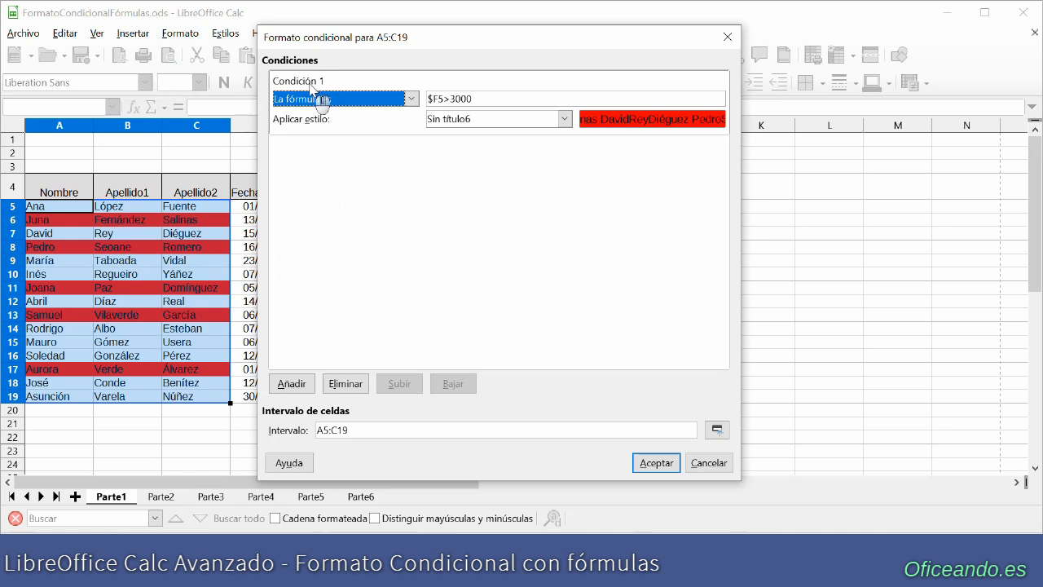
click(292, 384)
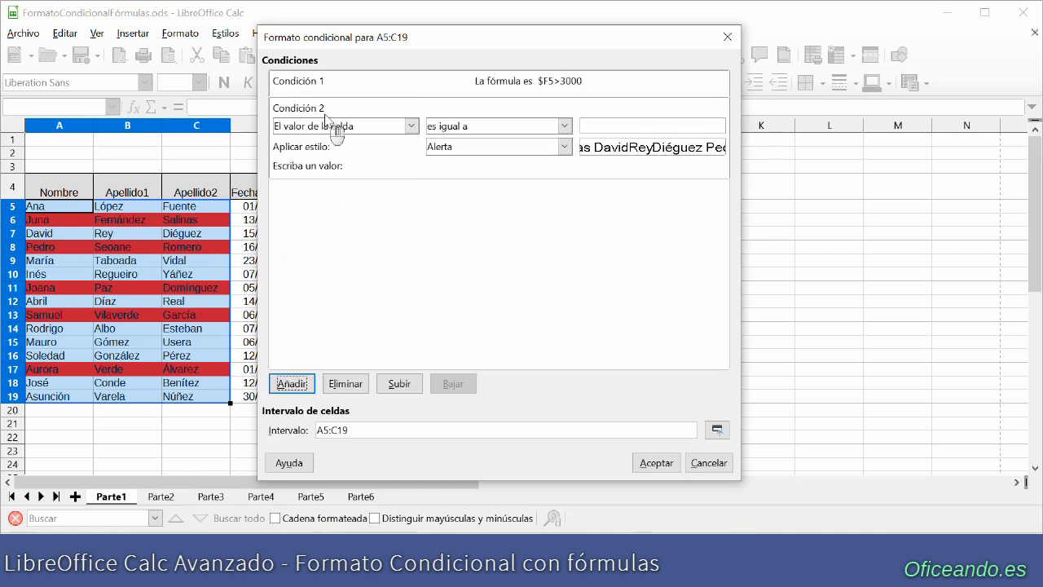
click(411, 127)
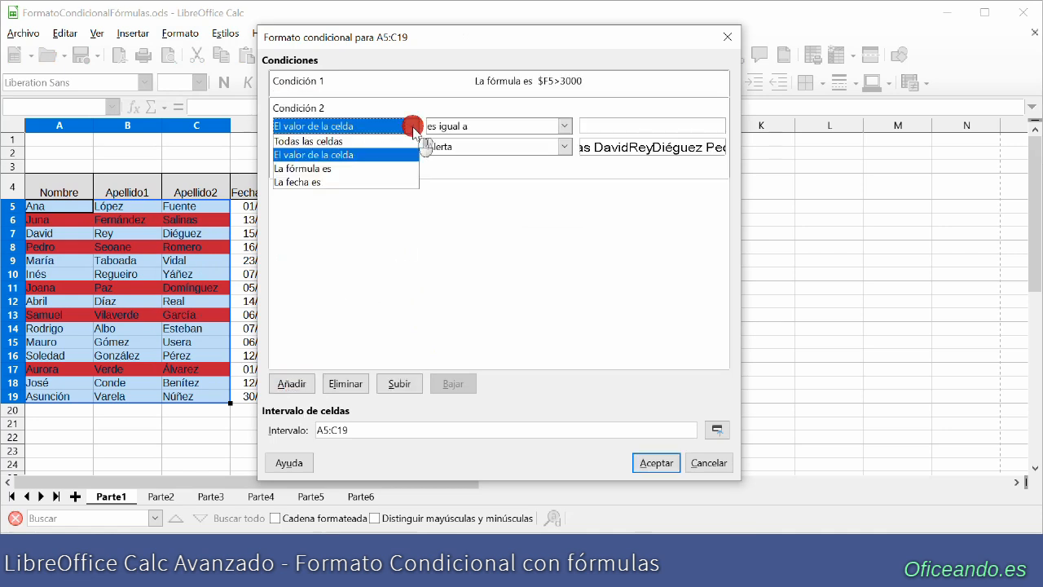
click(357, 167)
click(454, 125)
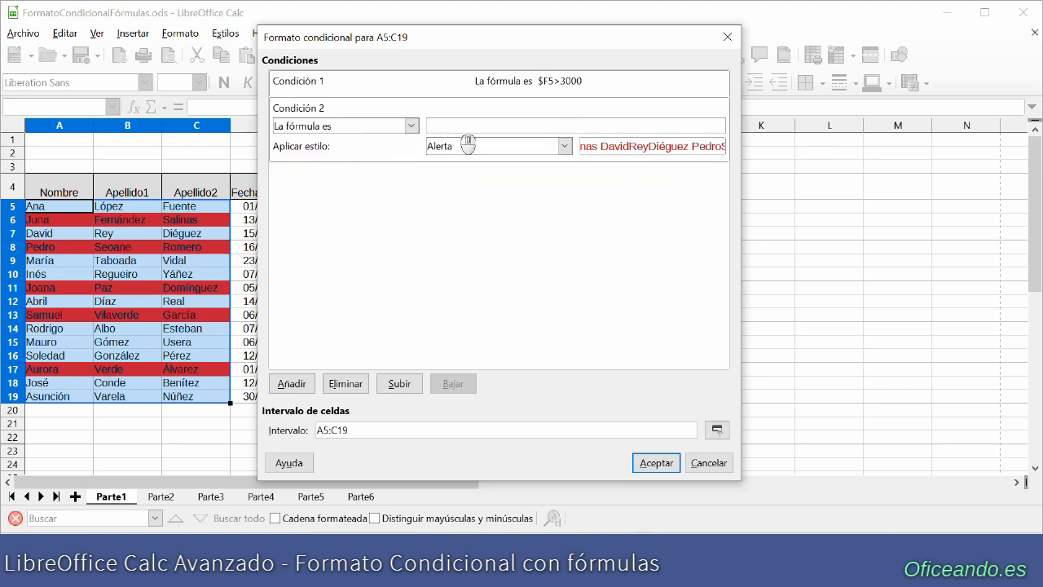
text($F5<200)
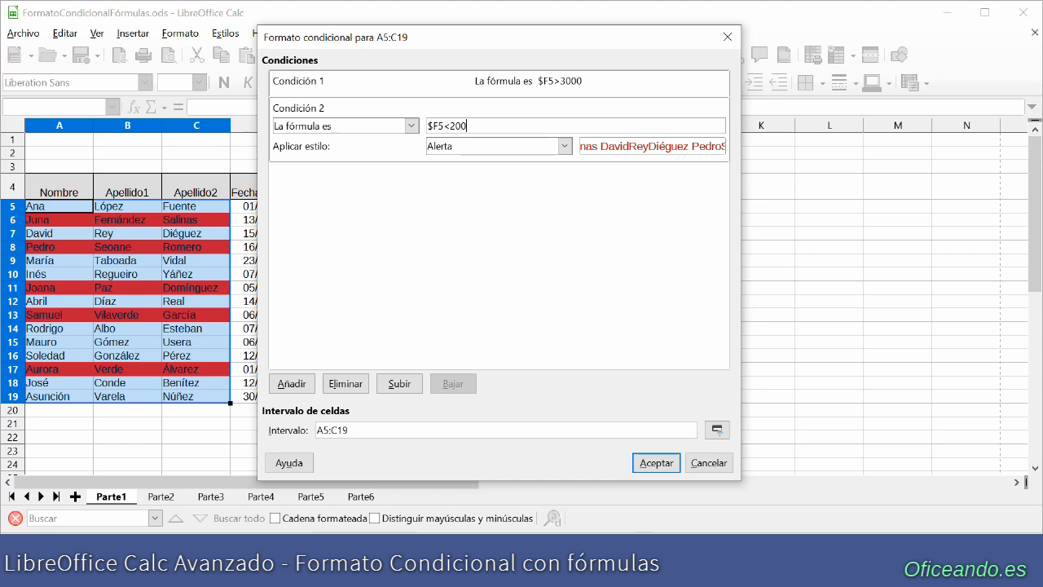
- Give the second condition a new cell style with a dark green background and apply the conditional format
click(564, 146)
click(504, 166)
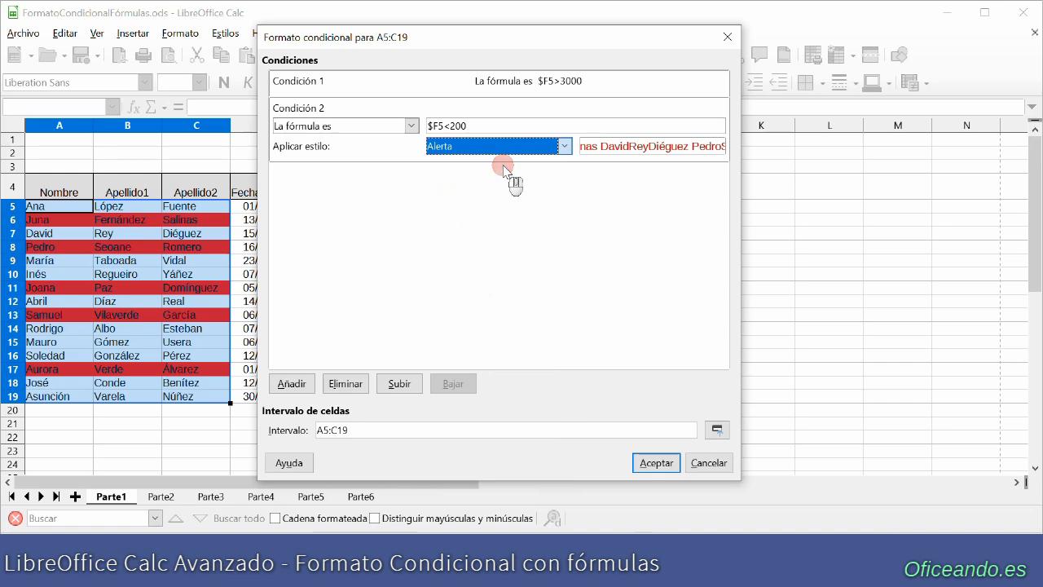
click(526, 129)
click(420, 215)
click(618, 436)
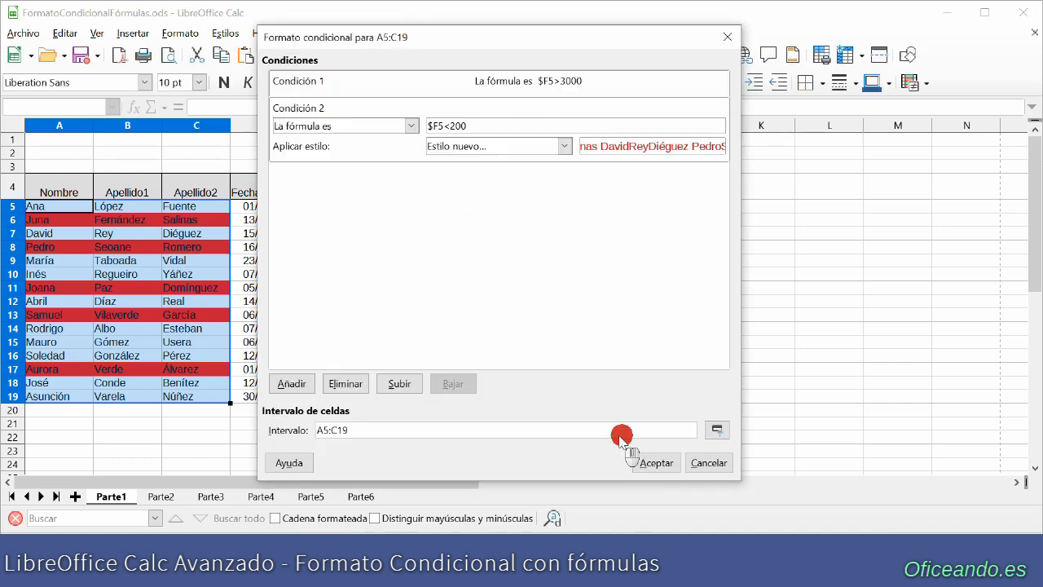
click(657, 462)
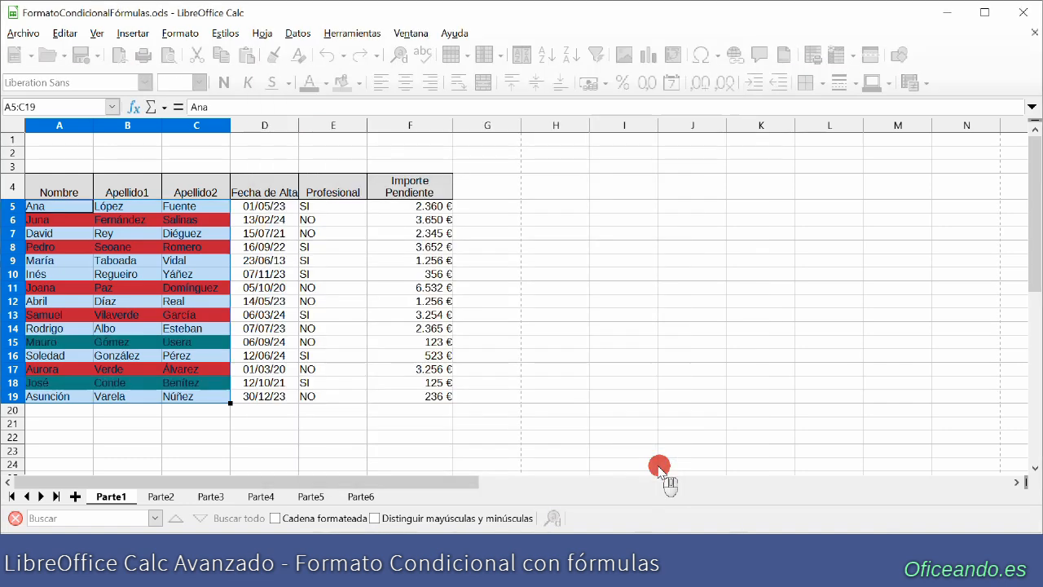
click(529, 410)
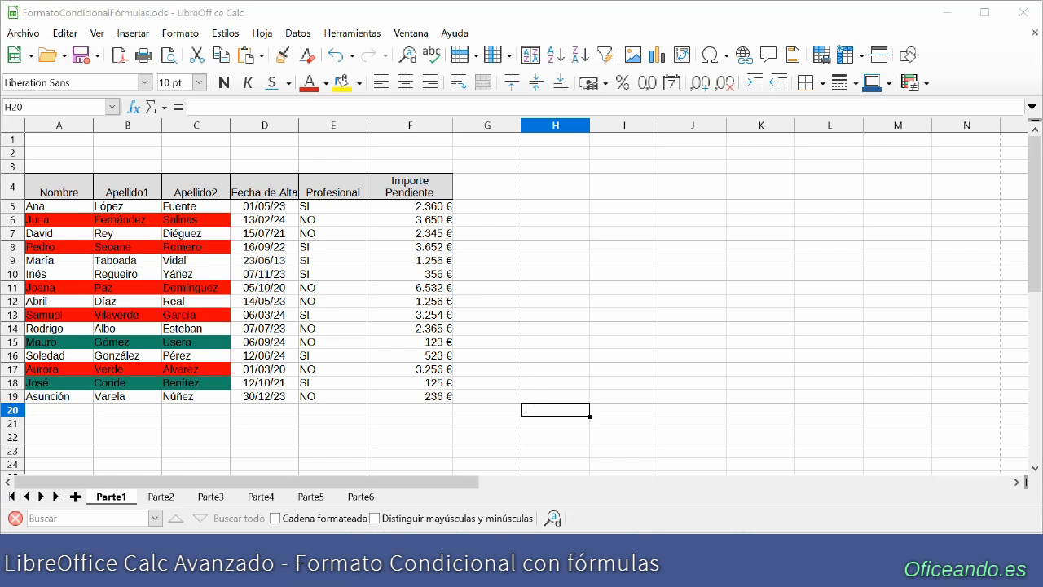
- Copy the whole table with its headers from sheet Parte1 to cell A4 of sheet Parte2
drag(45, 192, 445, 402)
click(161, 496)
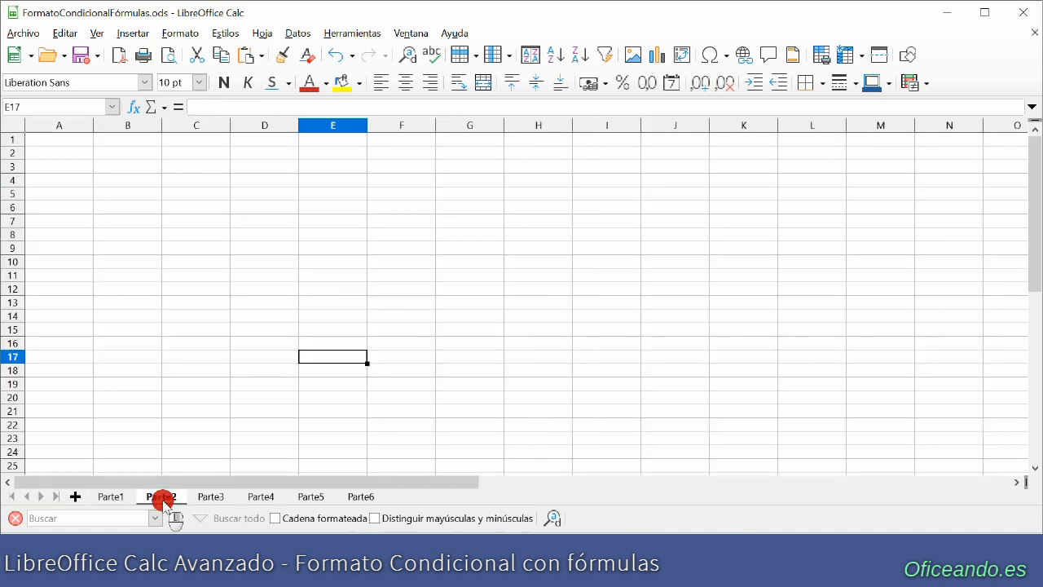
click(38, 181)
key(ctrl+v)
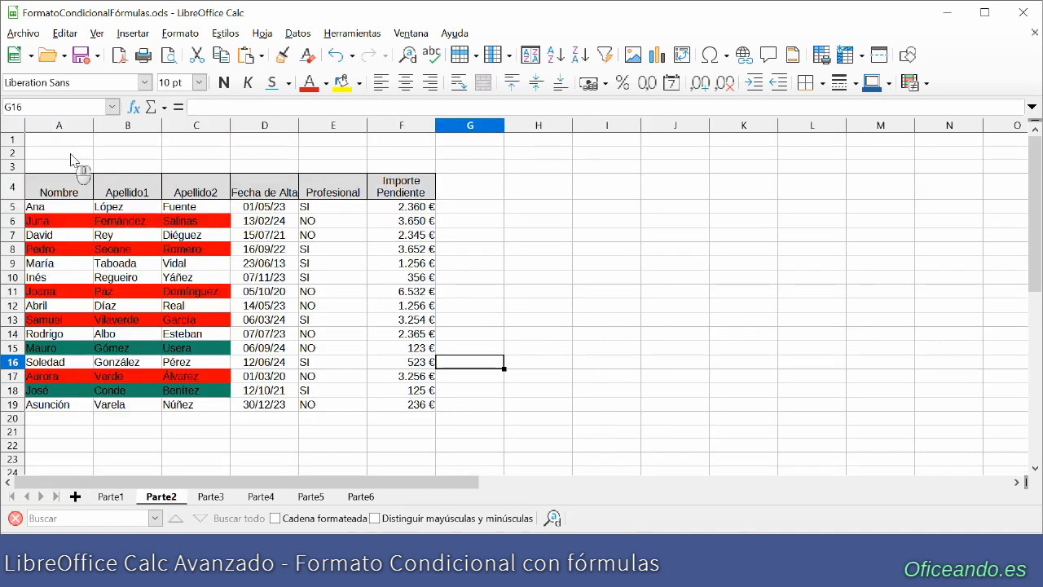
- Enter the label "Importe a resaltar→" in A2, then merge and center it across A2:B2
click(71, 155)
text(I)
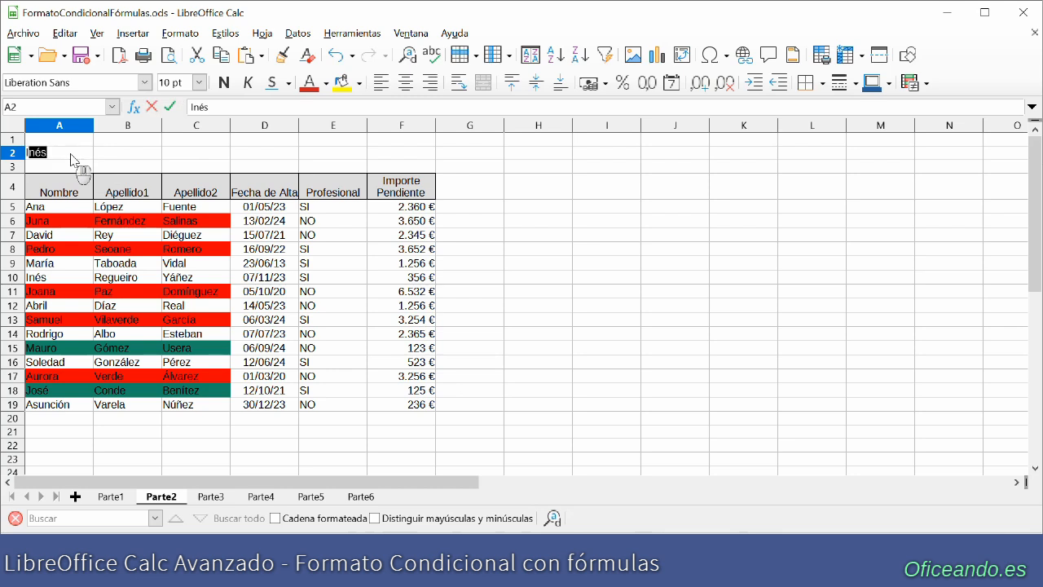
text(mporte a resaltar-)
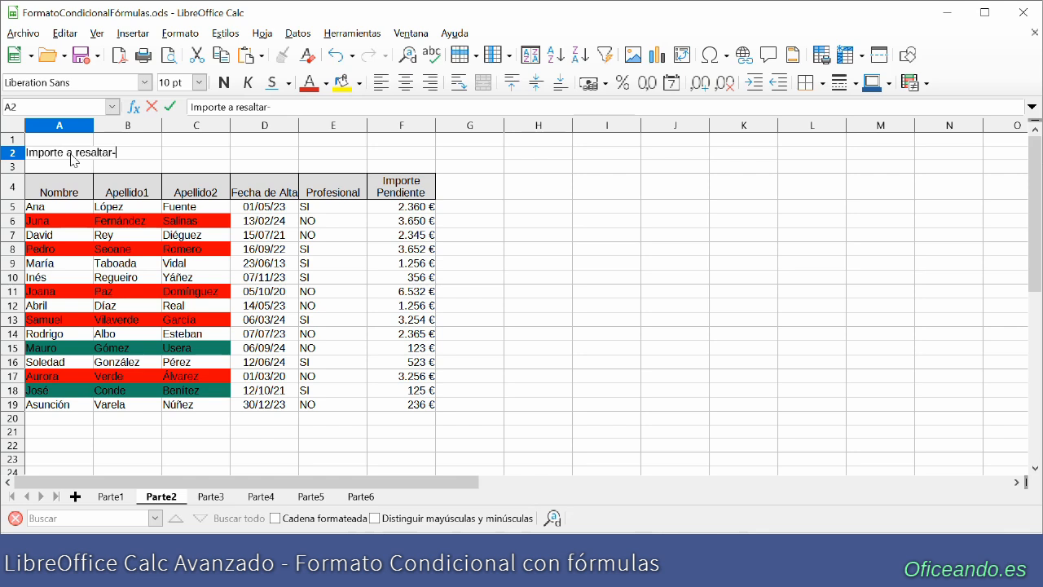
text(>)
key(Return)
drag(71, 154, 113, 151)
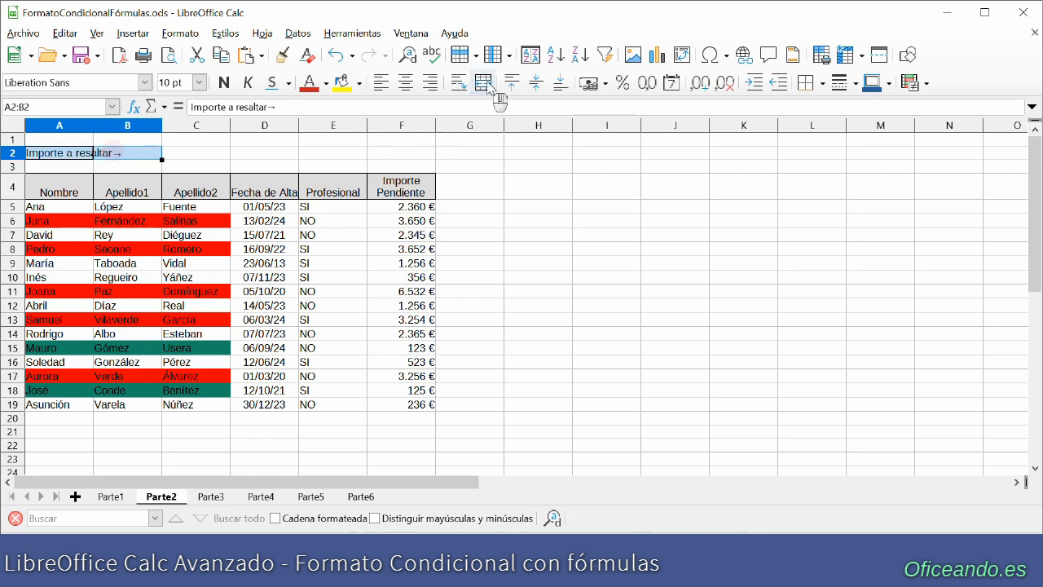
click(486, 84)
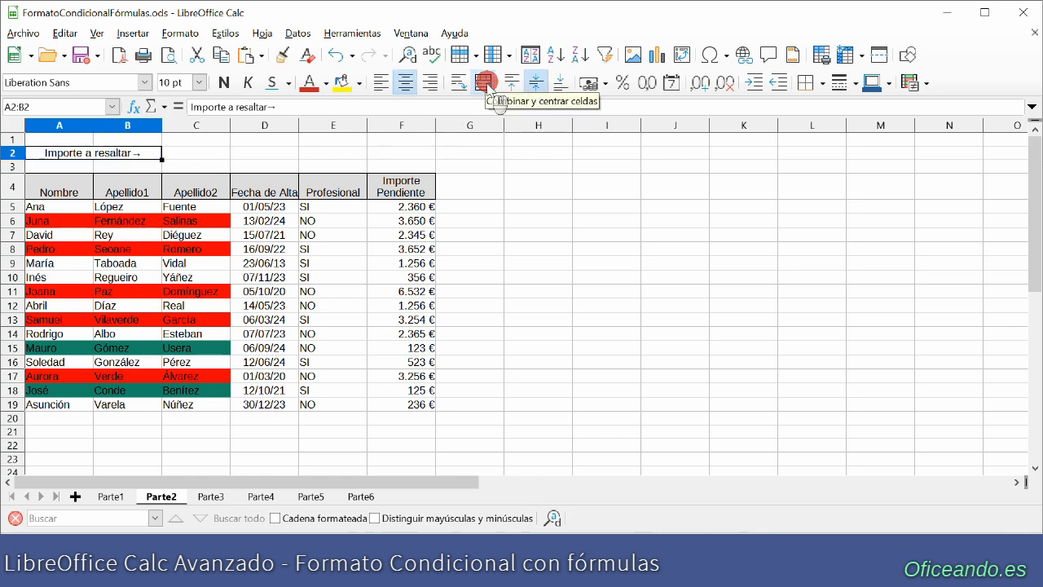
- Enter the amount 1500 in cell C2, next to the "Importe a resaltar→" label
click(209, 155)
text(1500)
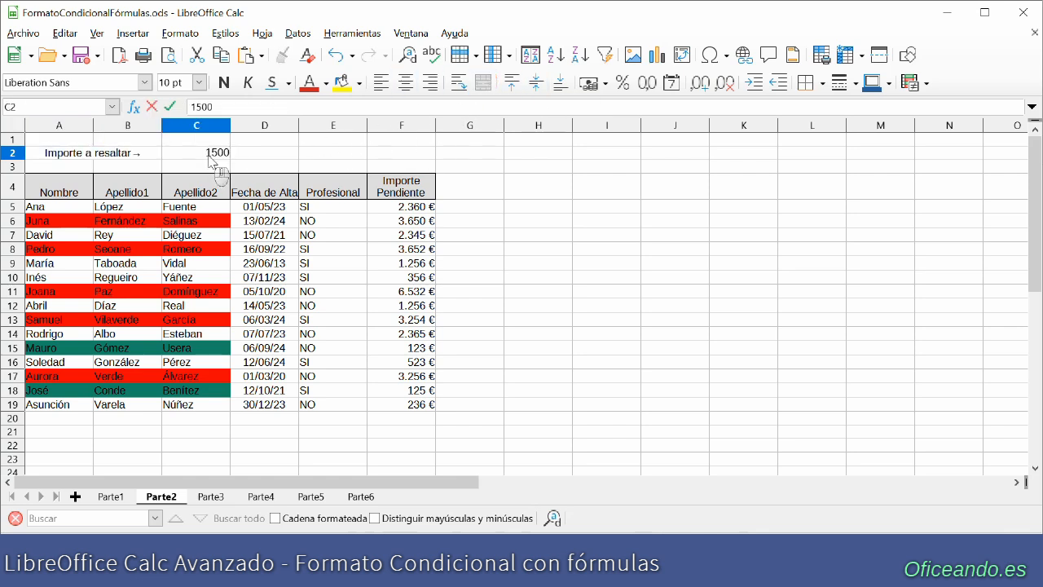
key(Return)
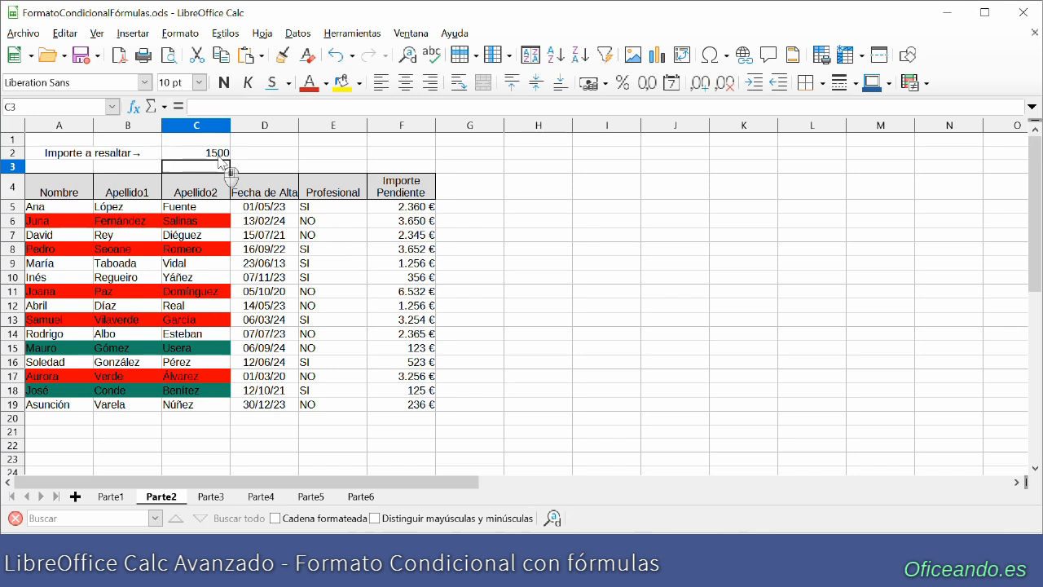
- Remove the existing conditional format from the name cells A5:C19 on sheet Parte2
drag(37, 206, 209, 410)
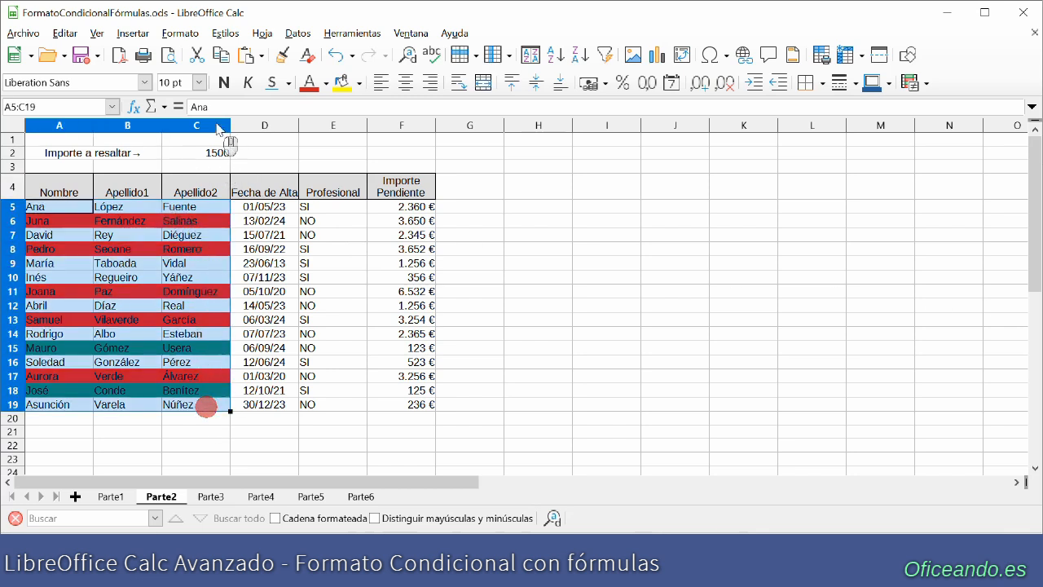
click(180, 33)
mouse_move(266, 293)
click(426, 378)
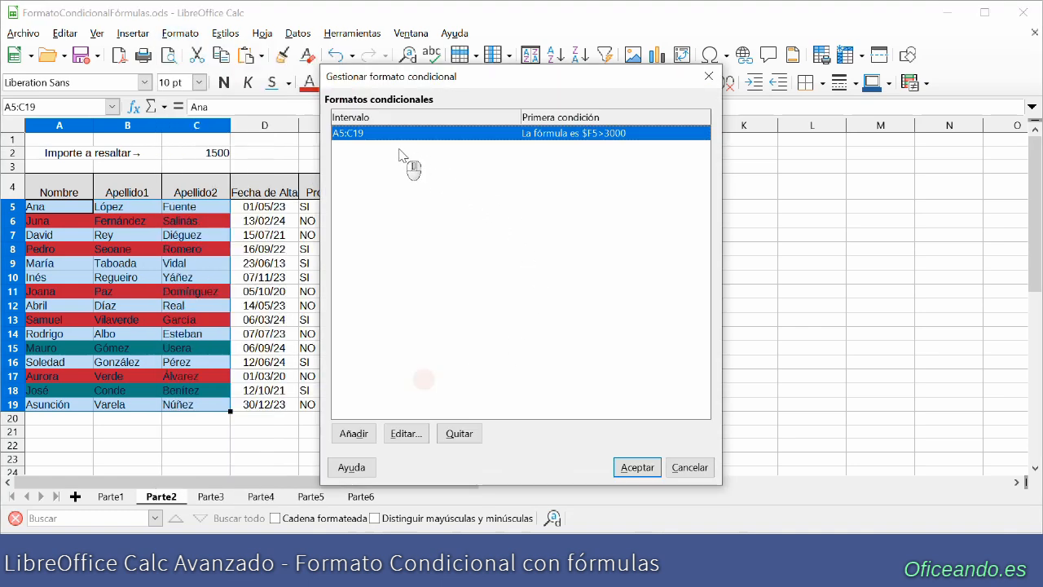
double_click(445, 134)
click(347, 147)
click(373, 78)
click(359, 148)
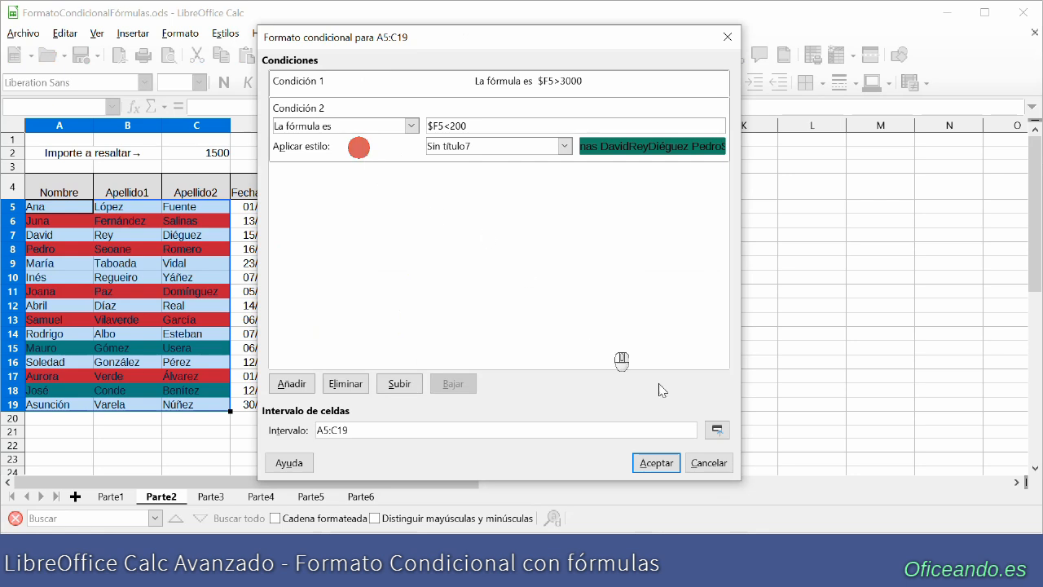
click(656, 462)
click(469, 432)
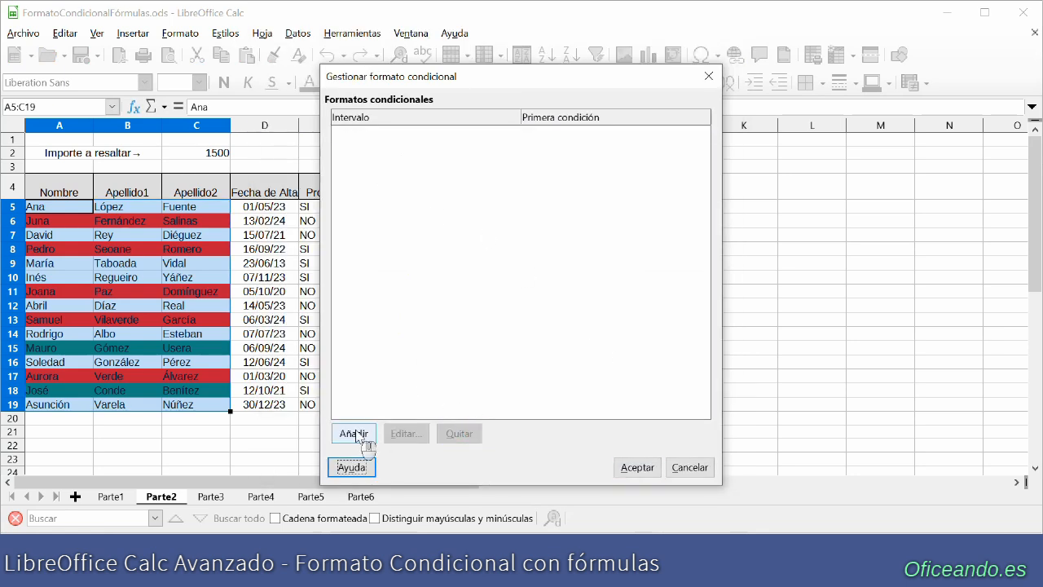
- Add a new conditional format for A5:C19 with a formula condition of $F5>$C$2
click(372, 435)
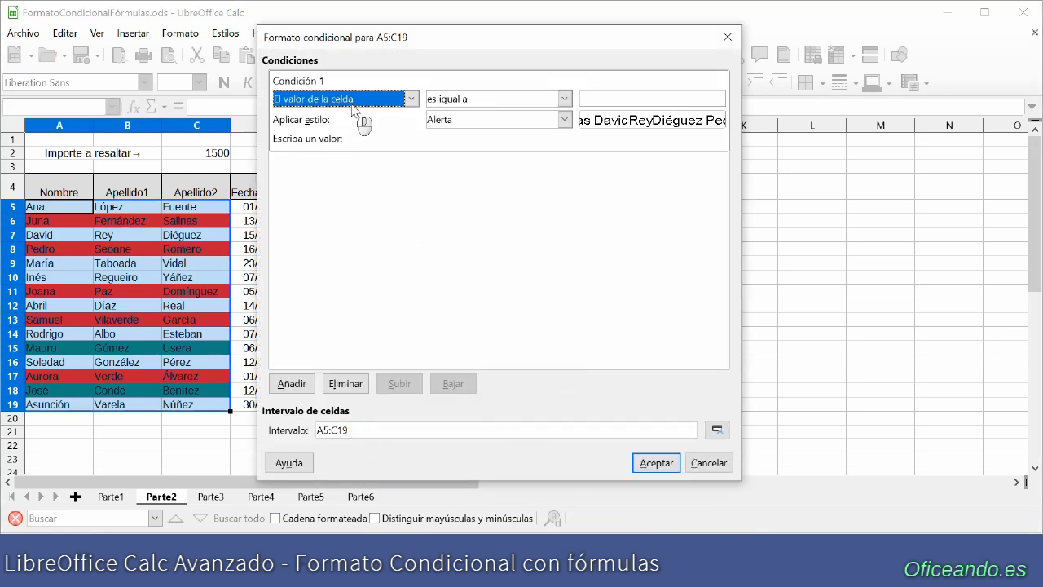
click(412, 99)
click(319, 142)
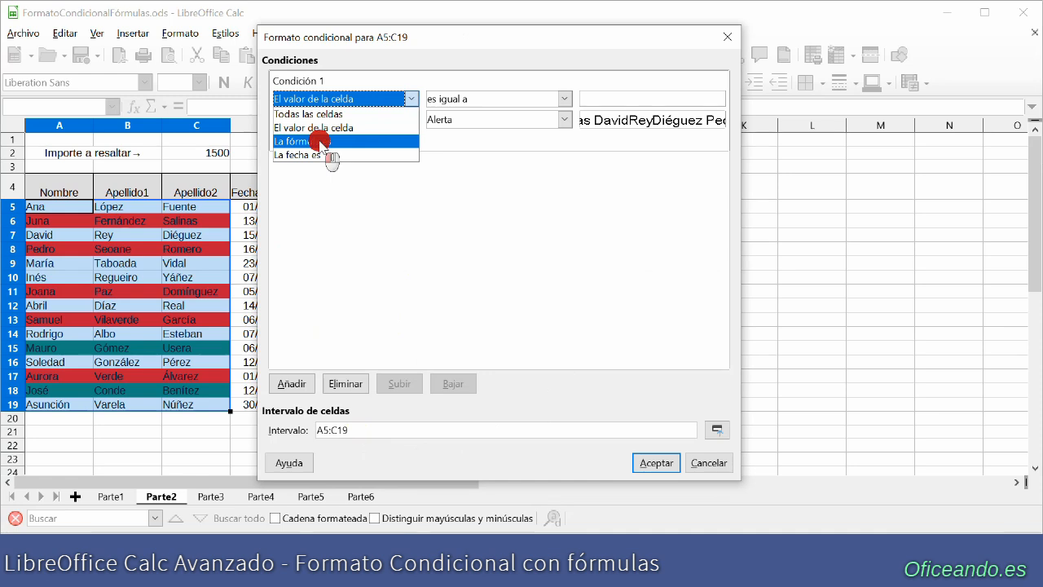
click(483, 99)
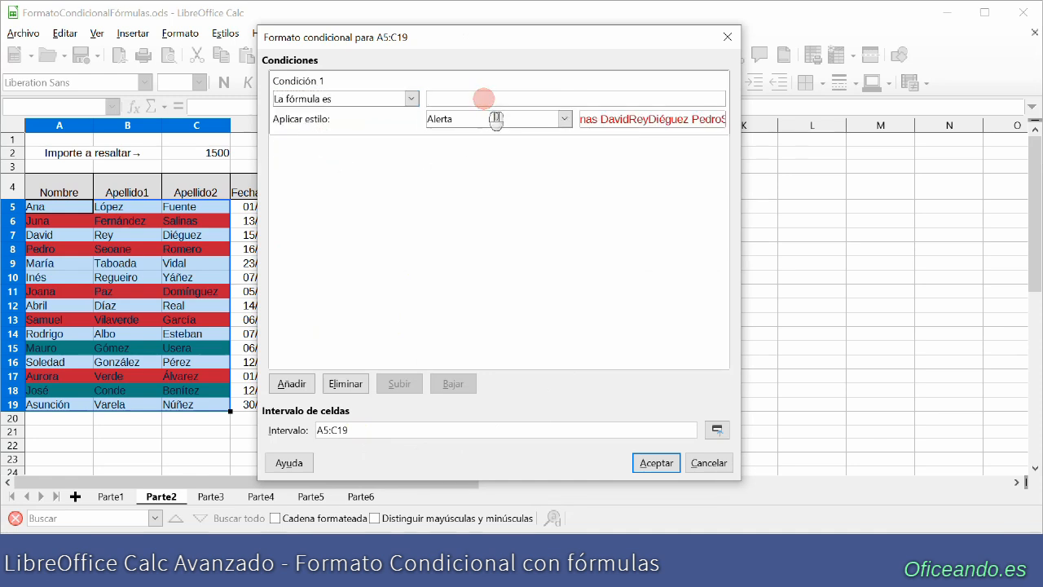
text($F5>)
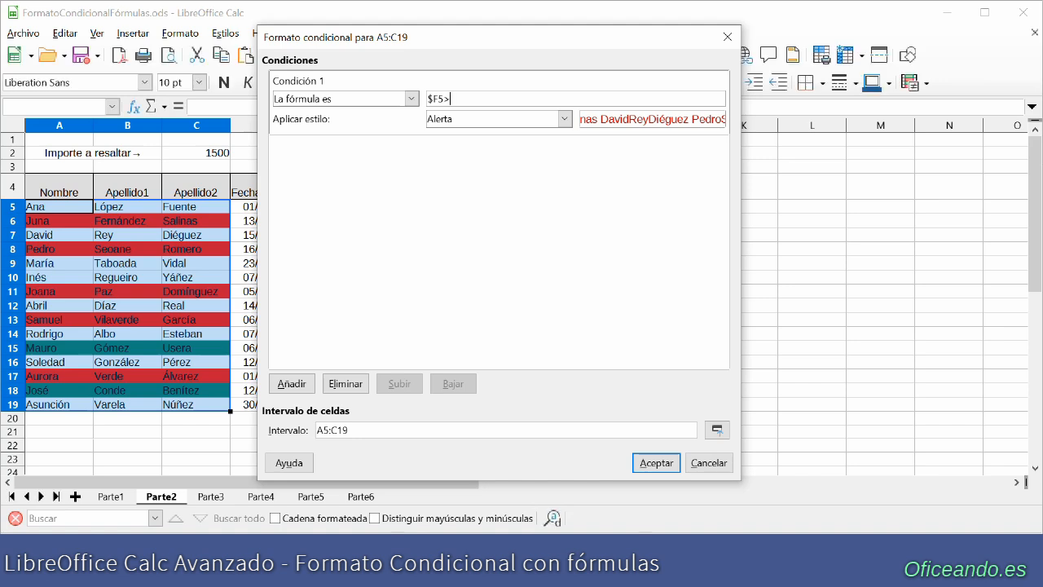
text($C$2)
- Give the condition a new cell style with a blue background (2a6099) and apply the conditional format
click(509, 118)
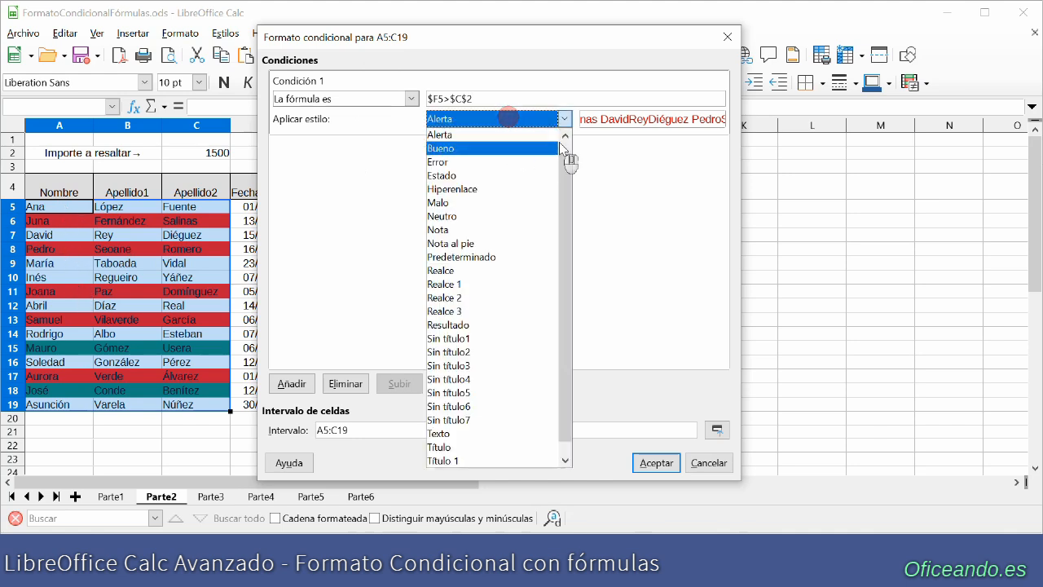
click(564, 135)
click(522, 88)
click(514, 128)
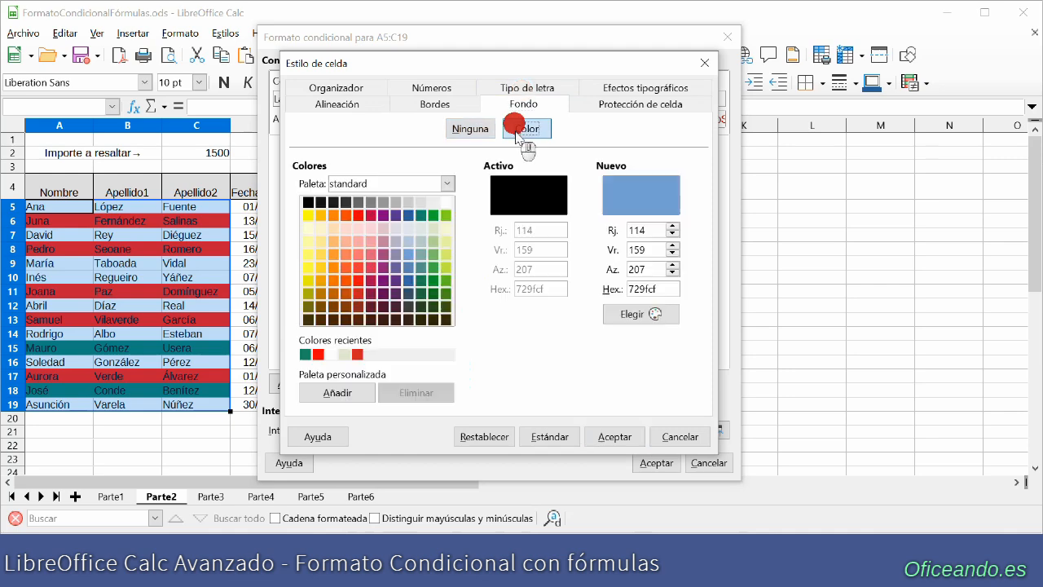
click(408, 215)
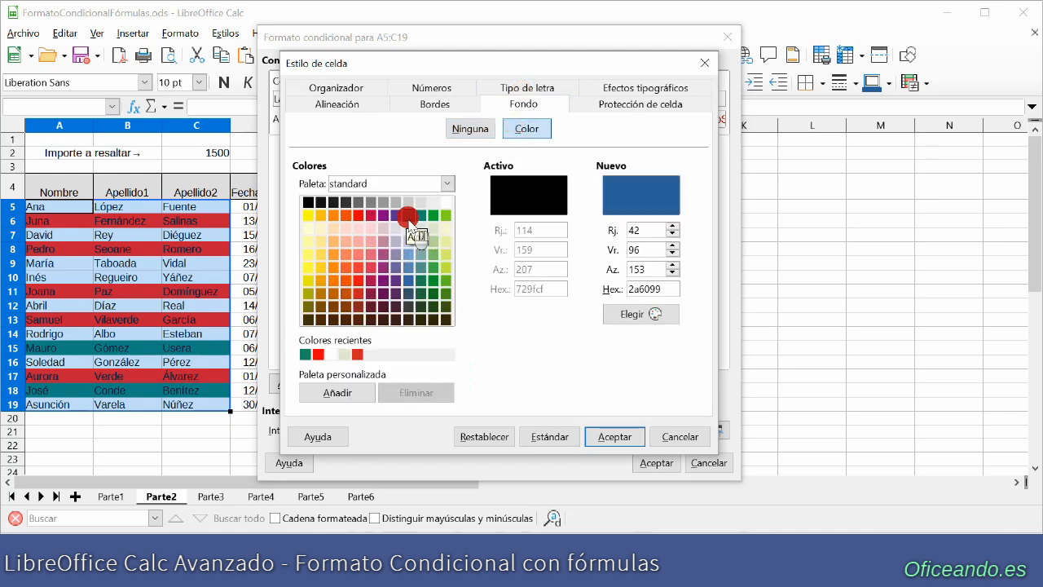
click(611, 436)
click(652, 462)
click(633, 400)
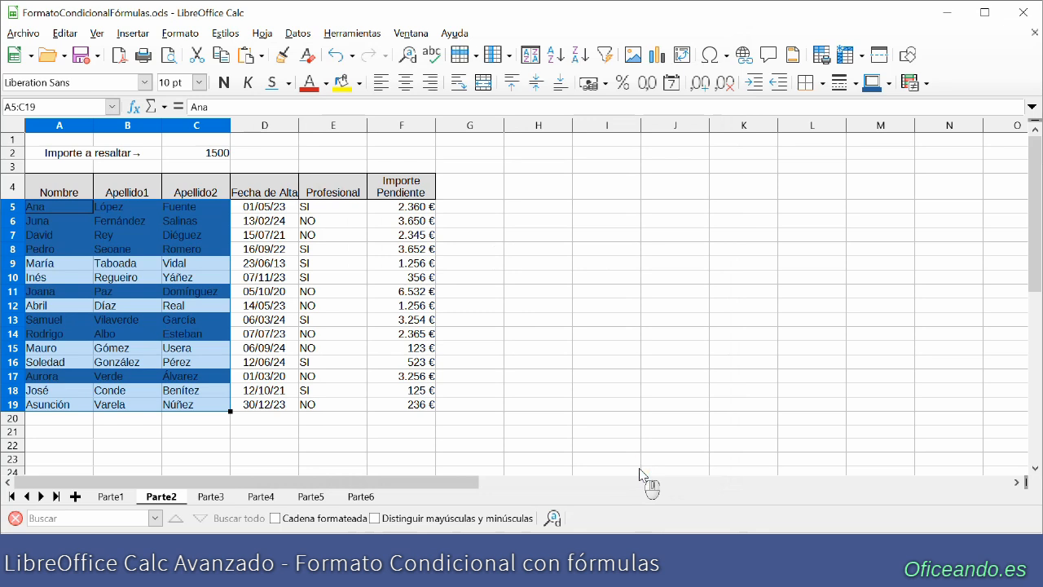
- Change the amount to highlight in cell C2 to 2000
click(203, 154)
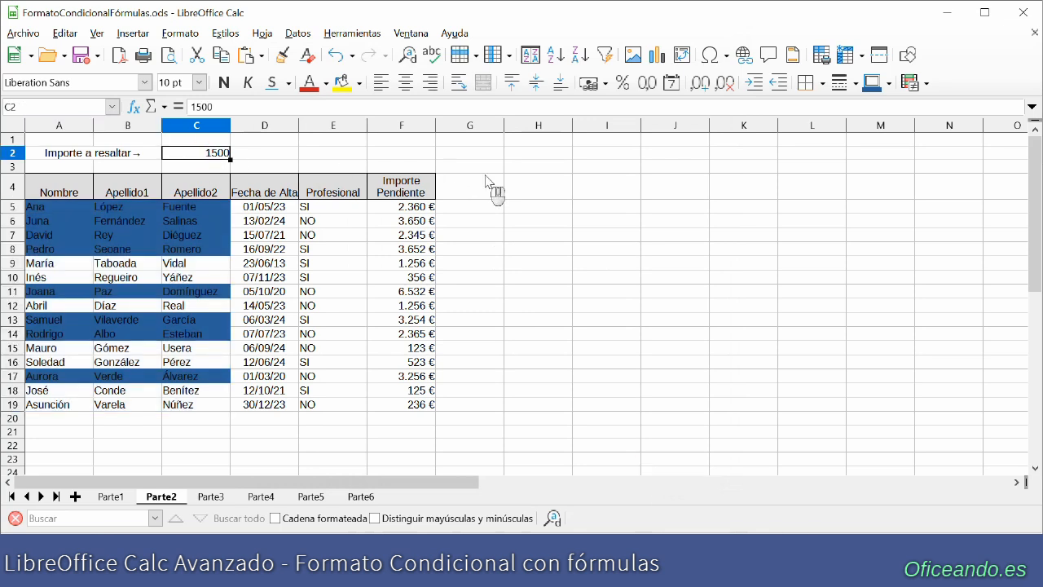
text(200)
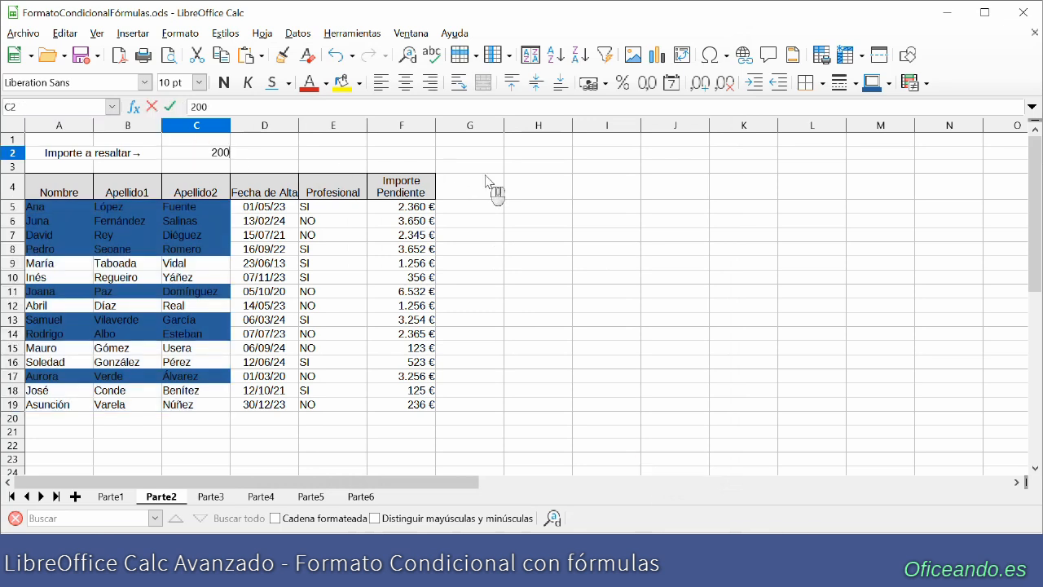
key(Return)
click(219, 157)
text(2000)
key(Return)
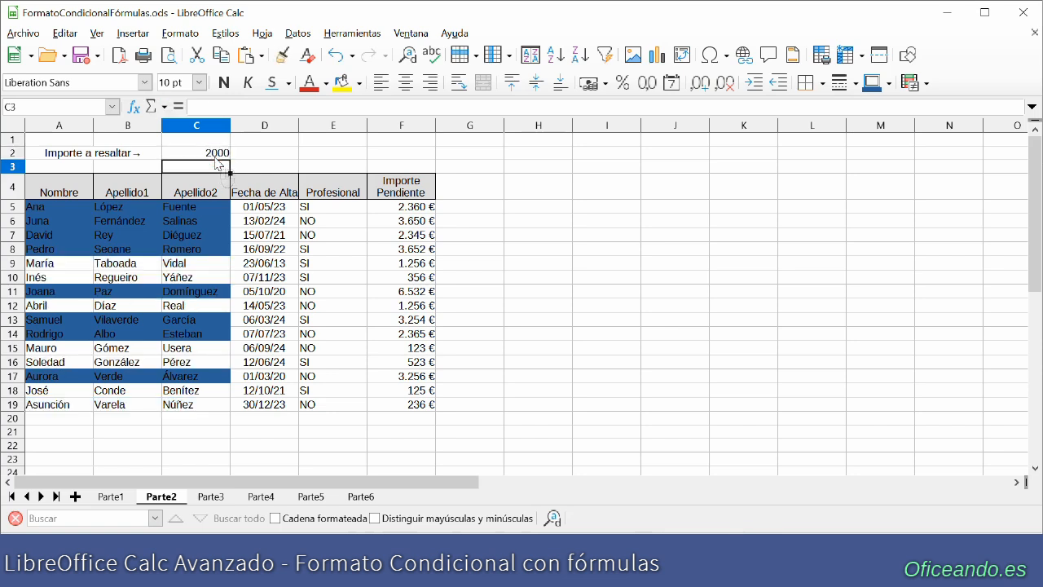
- Change the amount to highlight in cell C2 to 5000
click(217, 157)
text(5000)
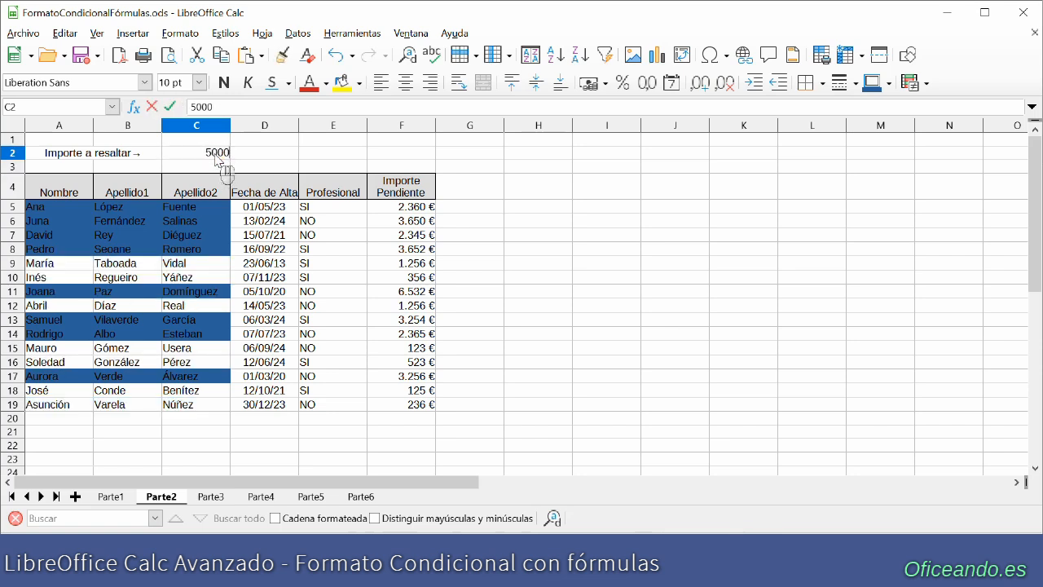
key(Return)
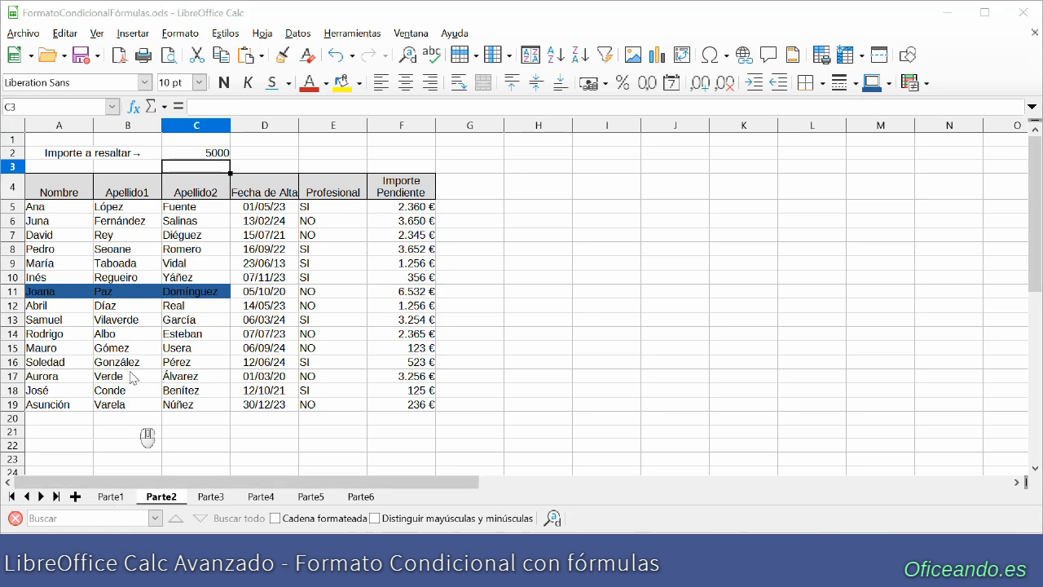
- Copy the whole table with its headers from sheet Parte1 to cell A4 of sheet Parte3
click(112, 496)
drag(42, 197, 397, 397)
key(ctrl+c)
click(211, 496)
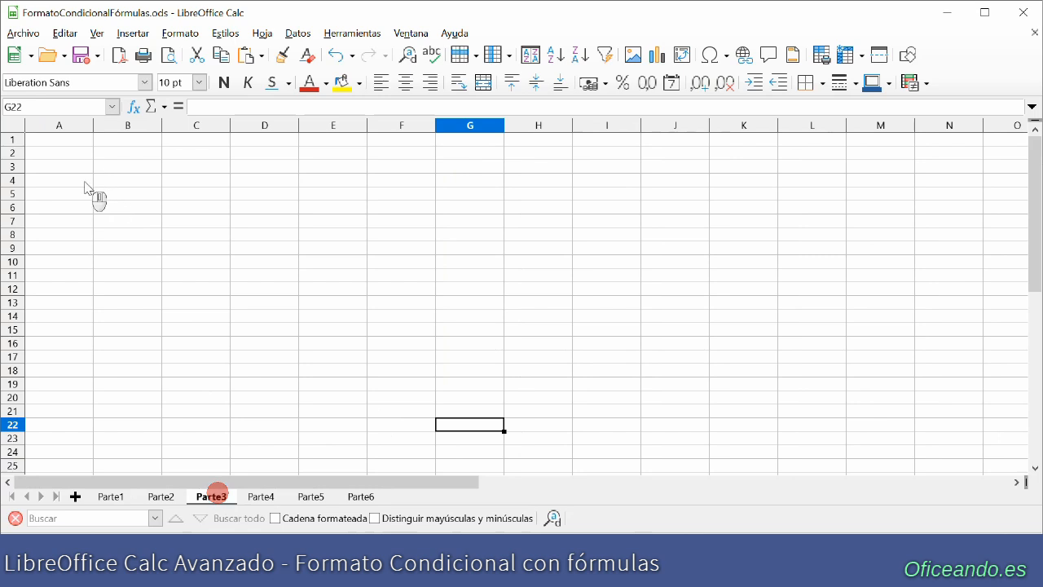
click(71, 186)
key(ctrl+v)
click(532, 350)
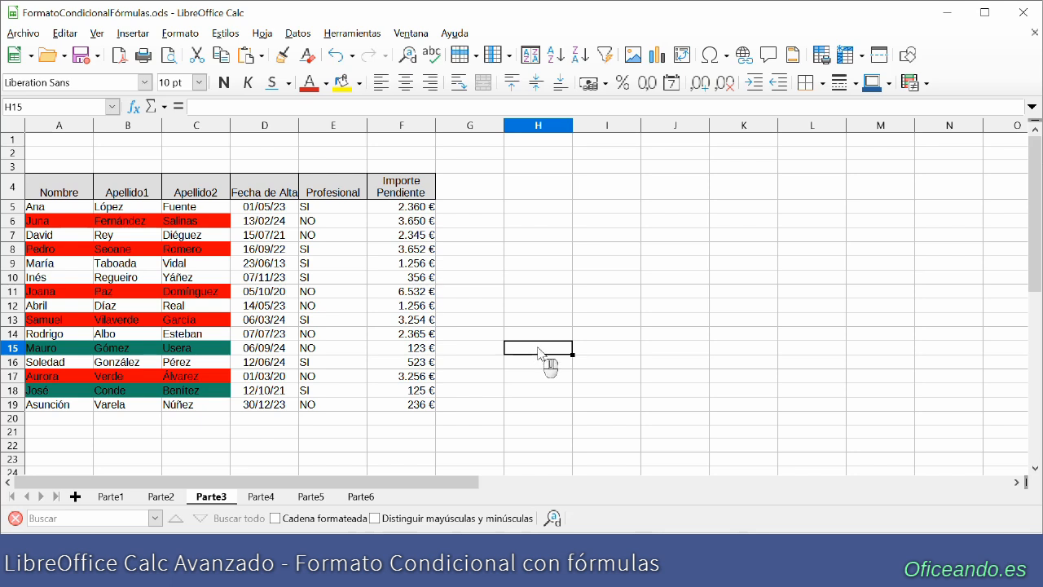
- Change the second condition's formula in the A5:C19 conditional format on Parte3 to $F5>5000 and apply it
click(178, 34)
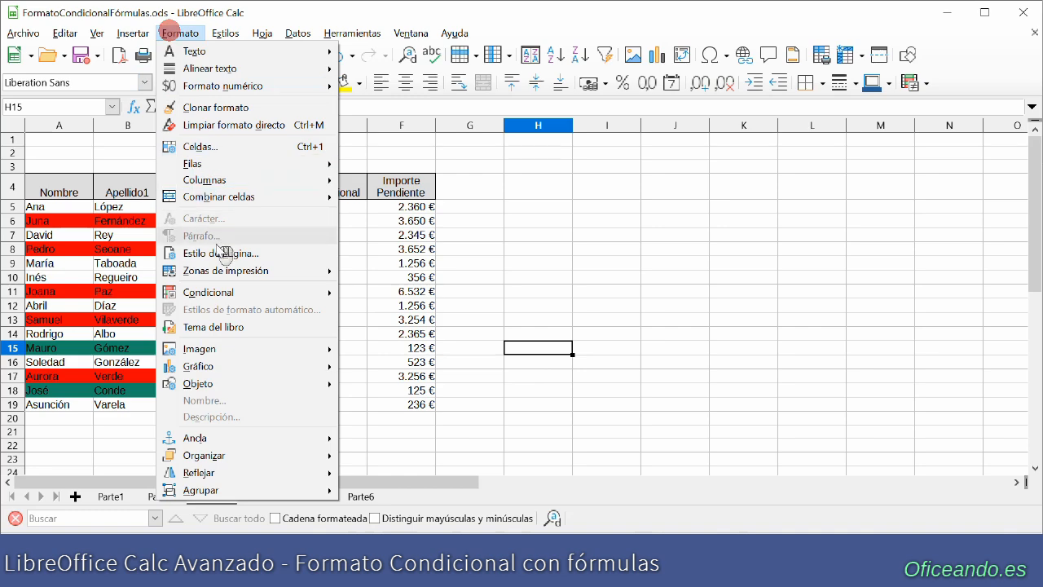
mouse_move(275, 293)
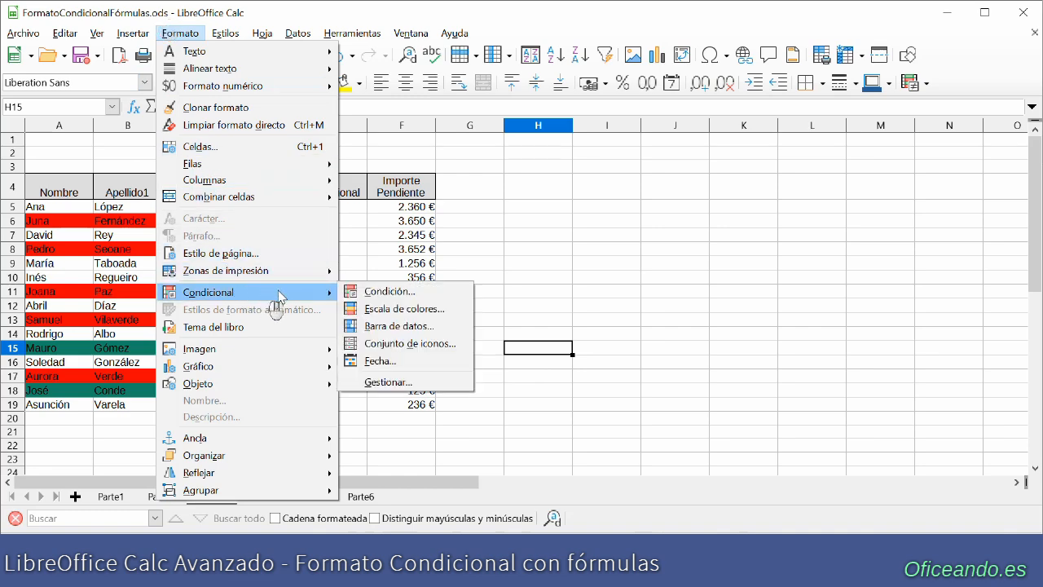
click(436, 382)
double_click(463, 133)
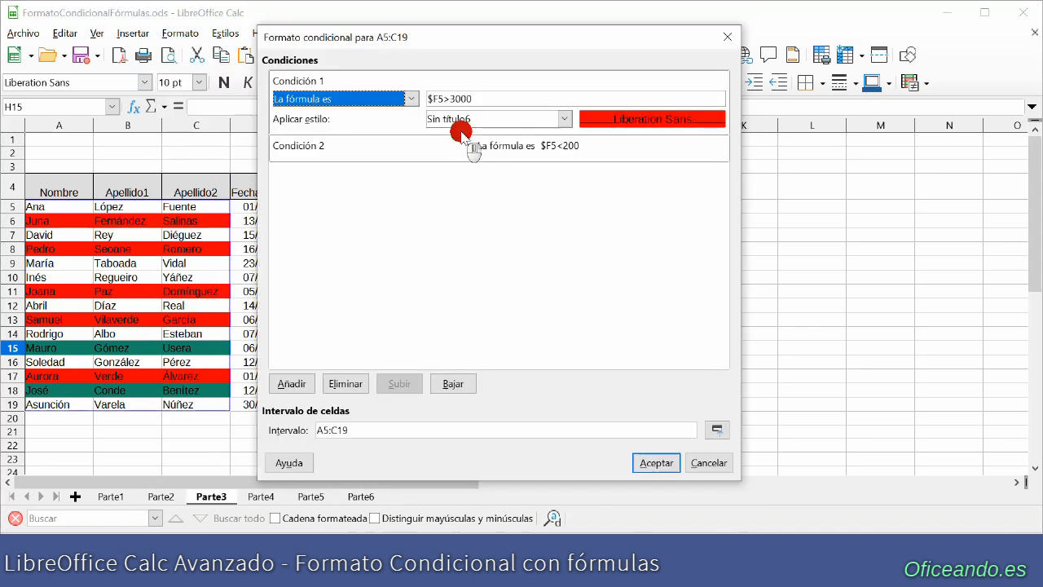
click(463, 143)
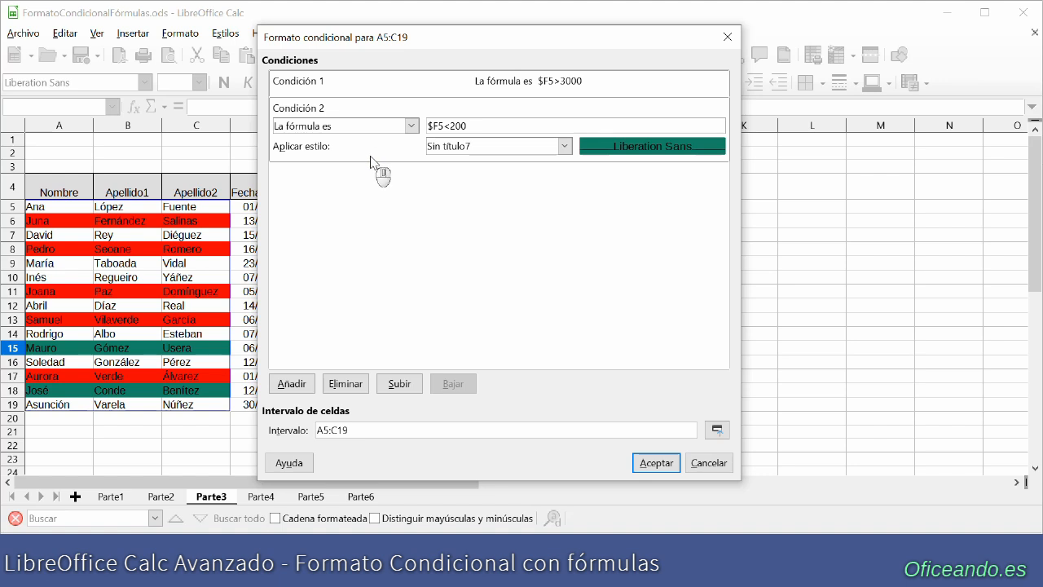
click(450, 126)
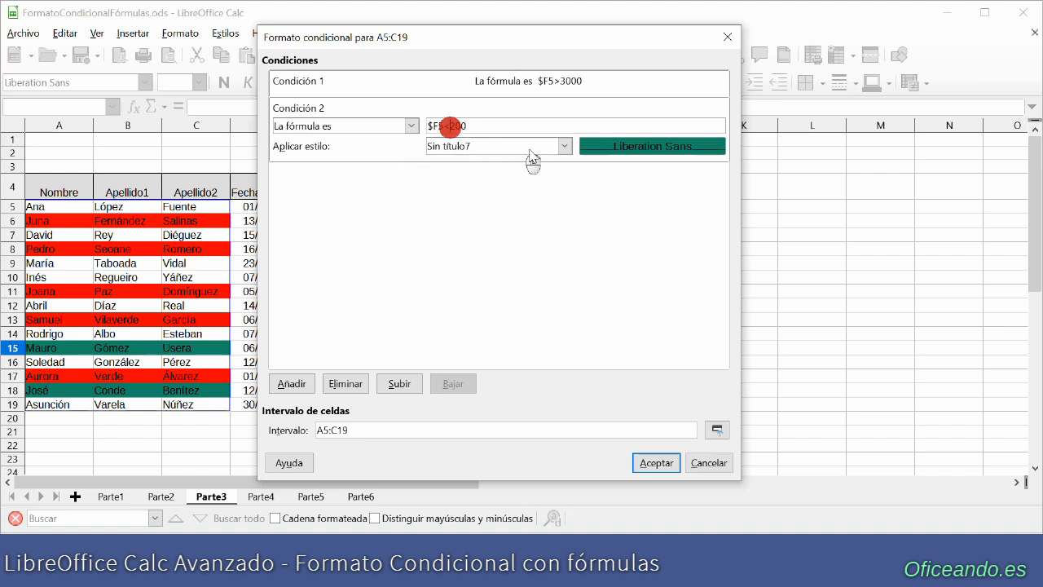
key(BackSpace)
text(>5)
key(Delete)
text(000)
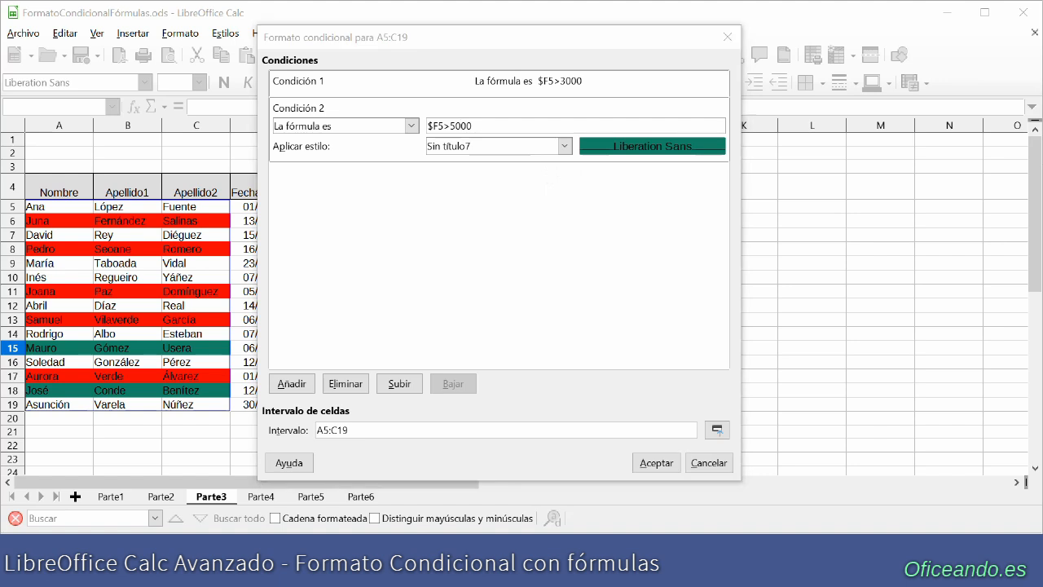
click(659, 467)
click(644, 471)
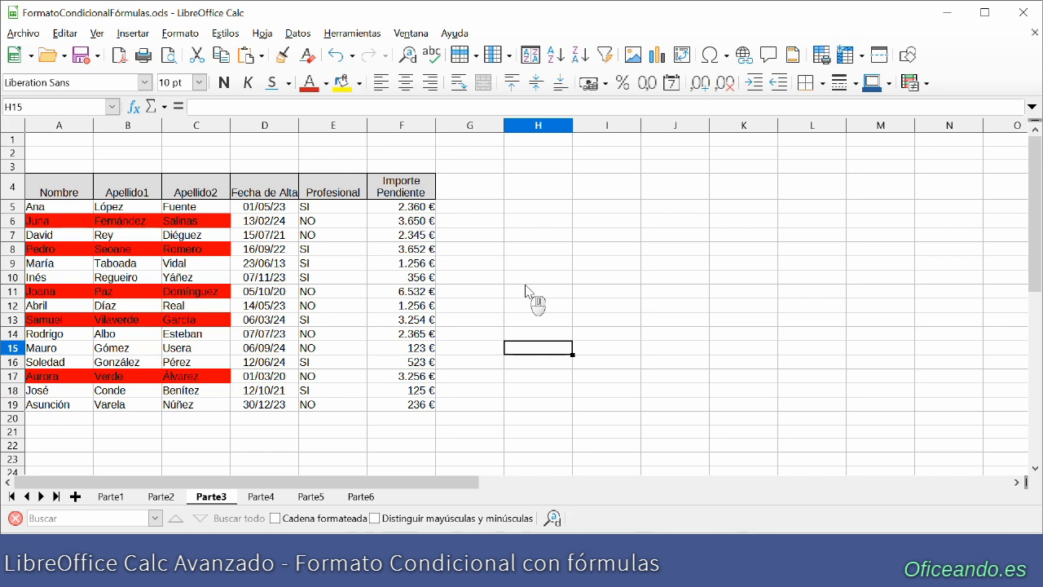
- Move the $F5>3000 condition below the $F5>5000 condition in the A5:C19 conditional format and apply the new order
click(184, 34)
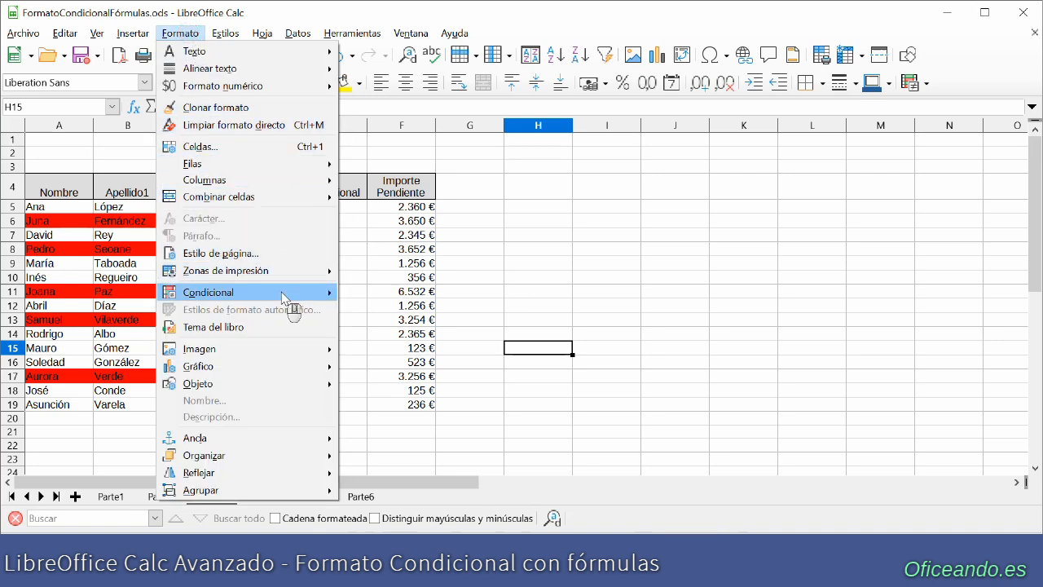
mouse_move(291, 291)
click(406, 381)
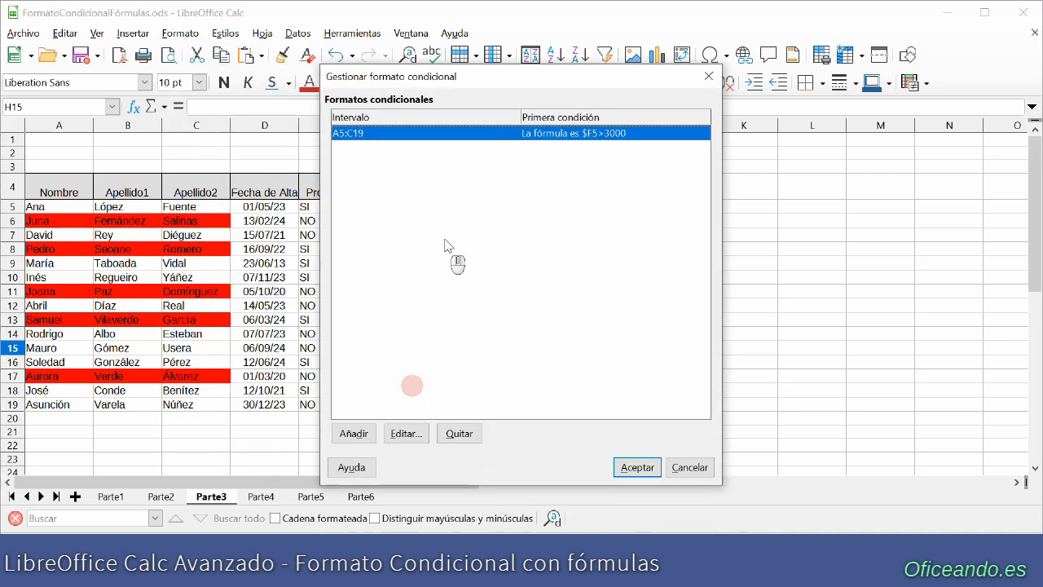
double_click(441, 135)
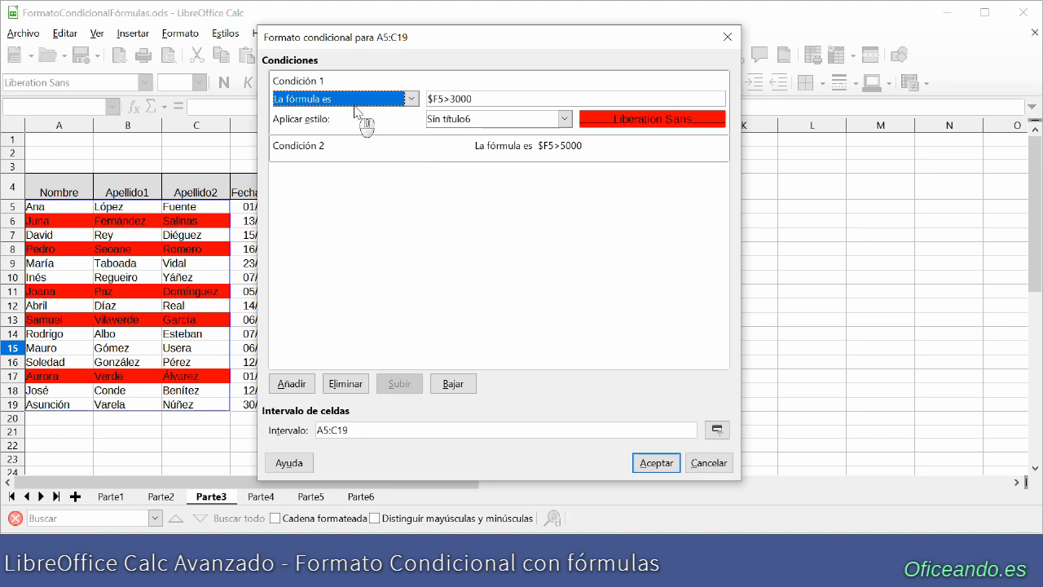
click(454, 384)
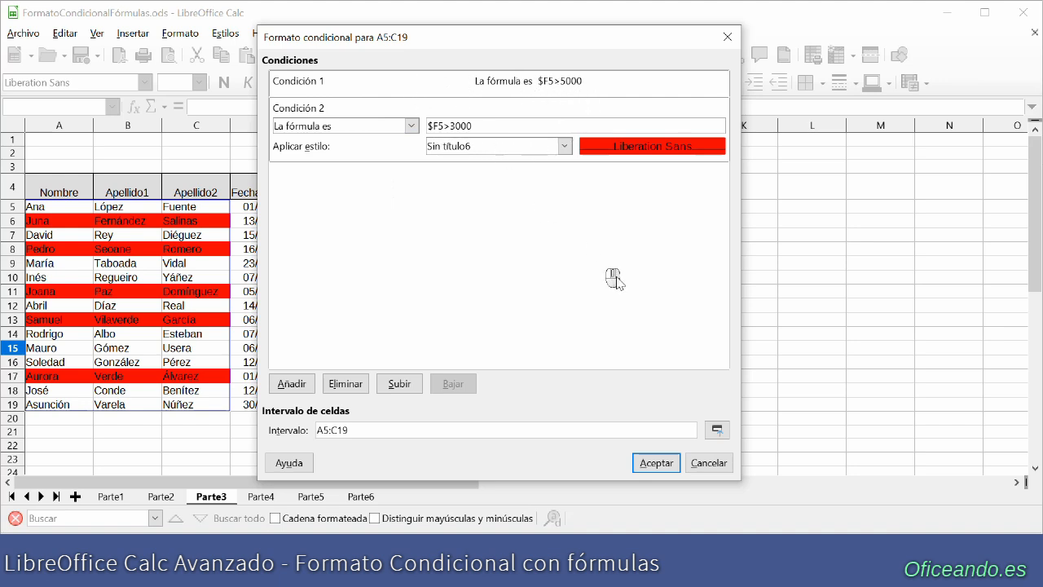
click(663, 463)
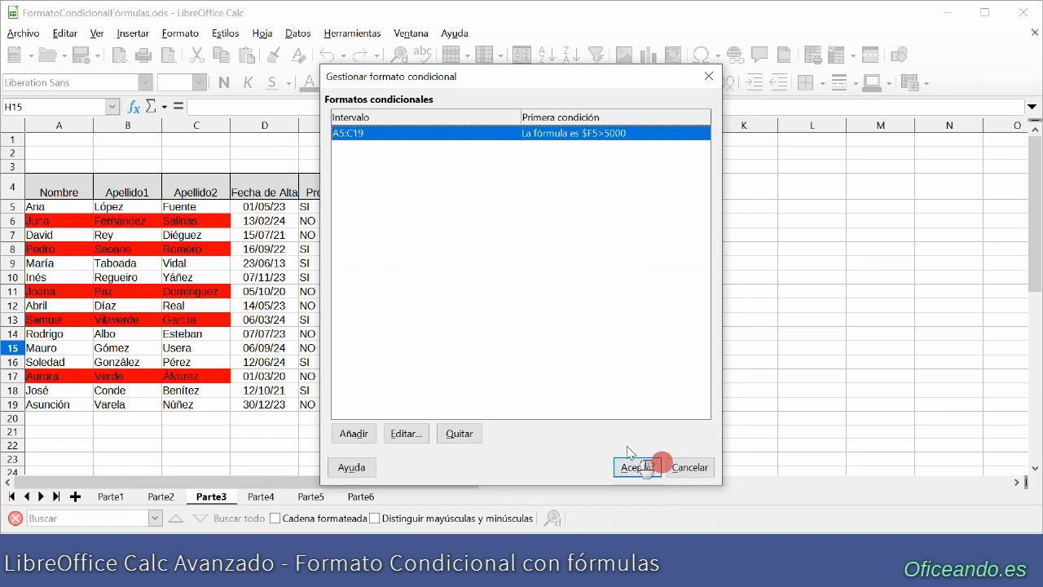
click(660, 465)
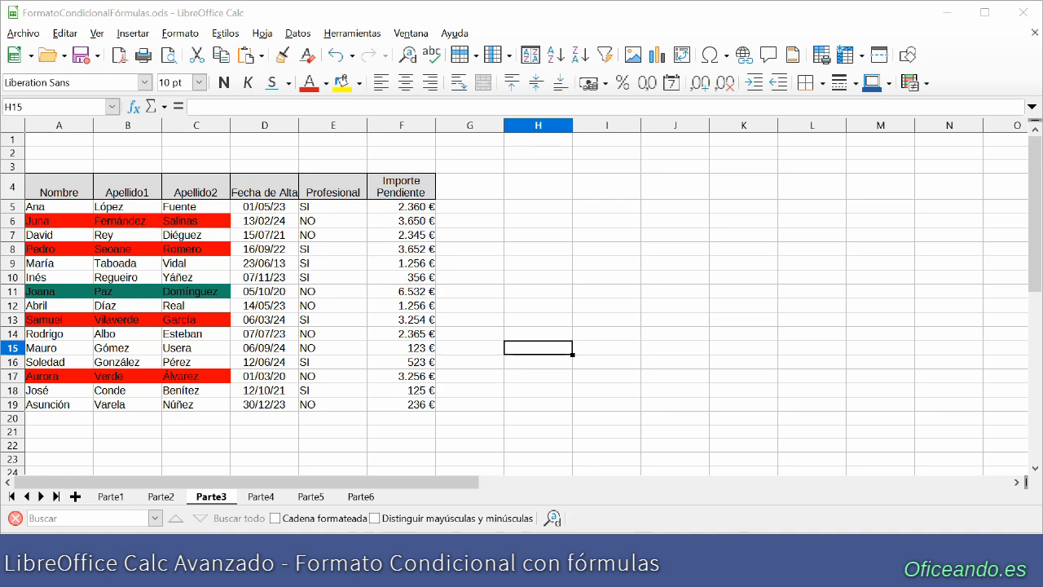
- Copy the whole table with its headers from sheet Parte1 to cell A4 of sheet Parte4
click(111, 496)
drag(58, 196, 383, 401)
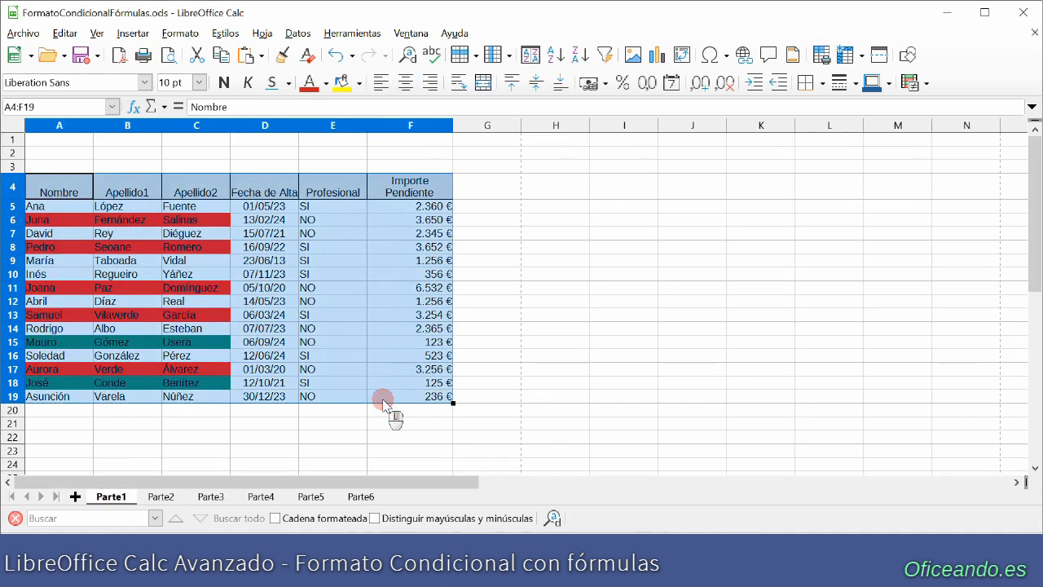
click(261, 496)
key(ctrl+v)
click(560, 323)
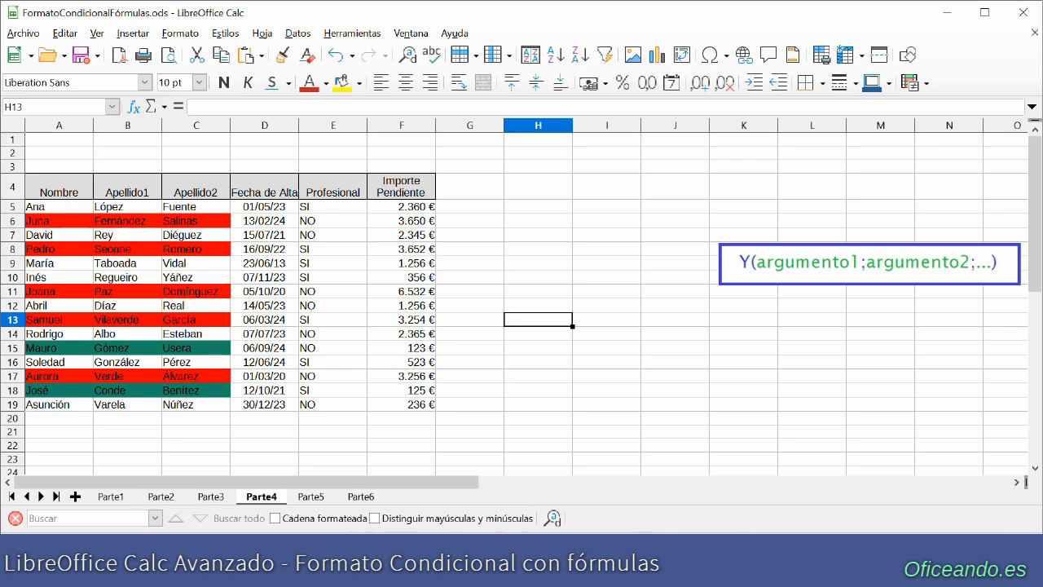
- Select A5:F19 on Parte4 and remove the existing conditional format for A5:C19
drag(49, 208, 405, 409)
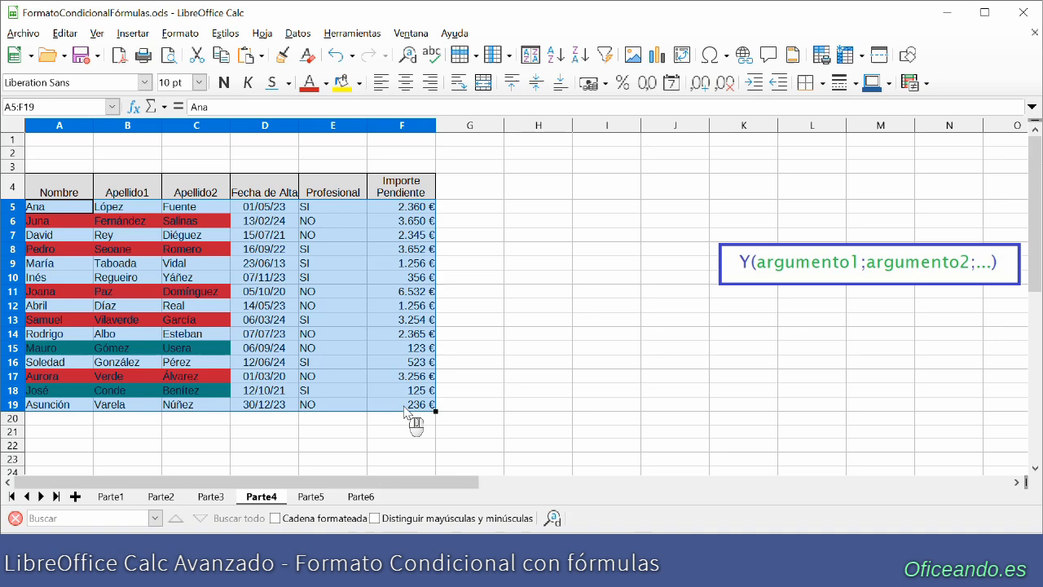
click(180, 32)
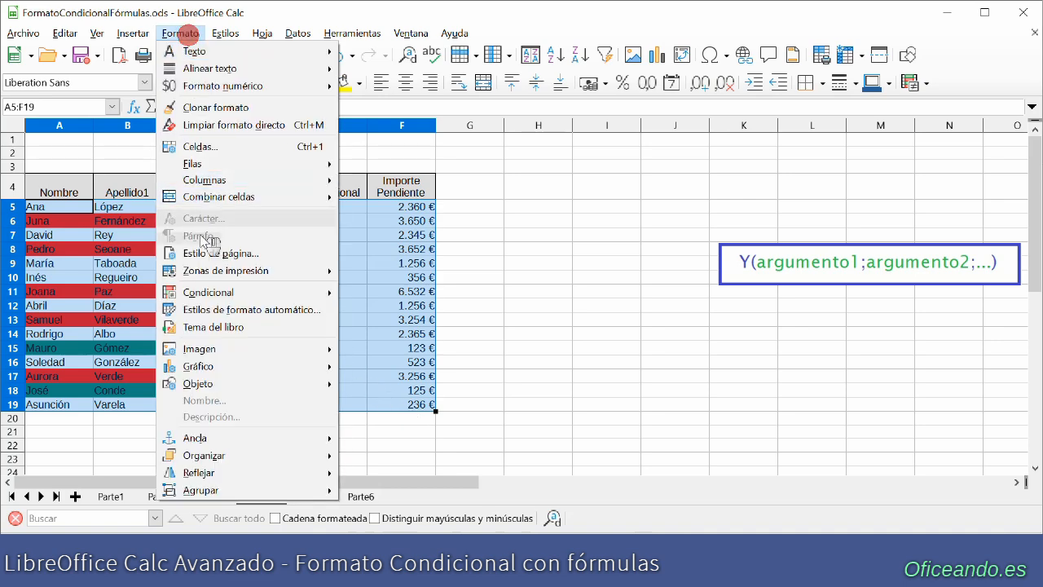
mouse_move(206, 297)
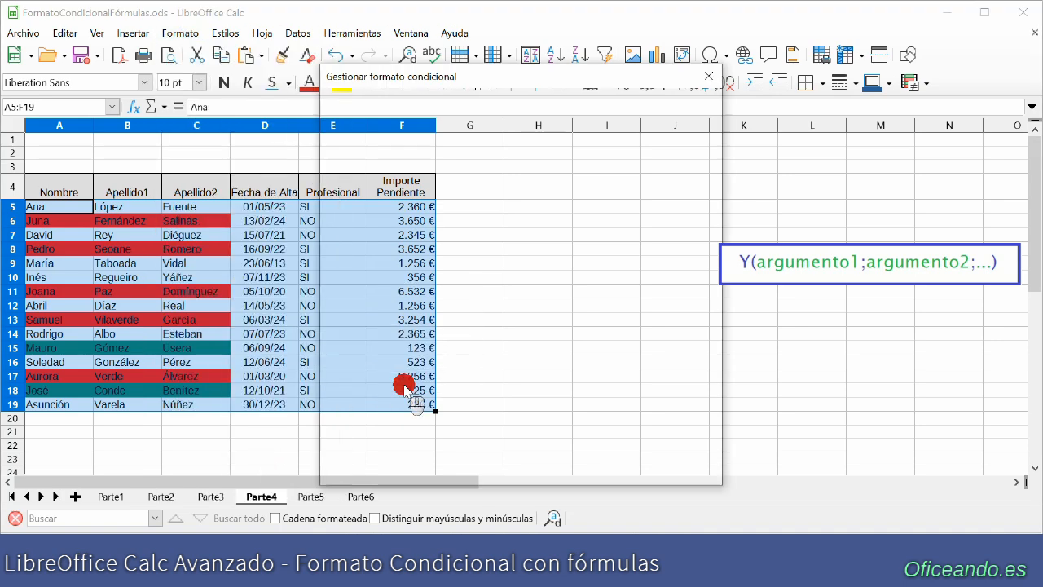
click(404, 385)
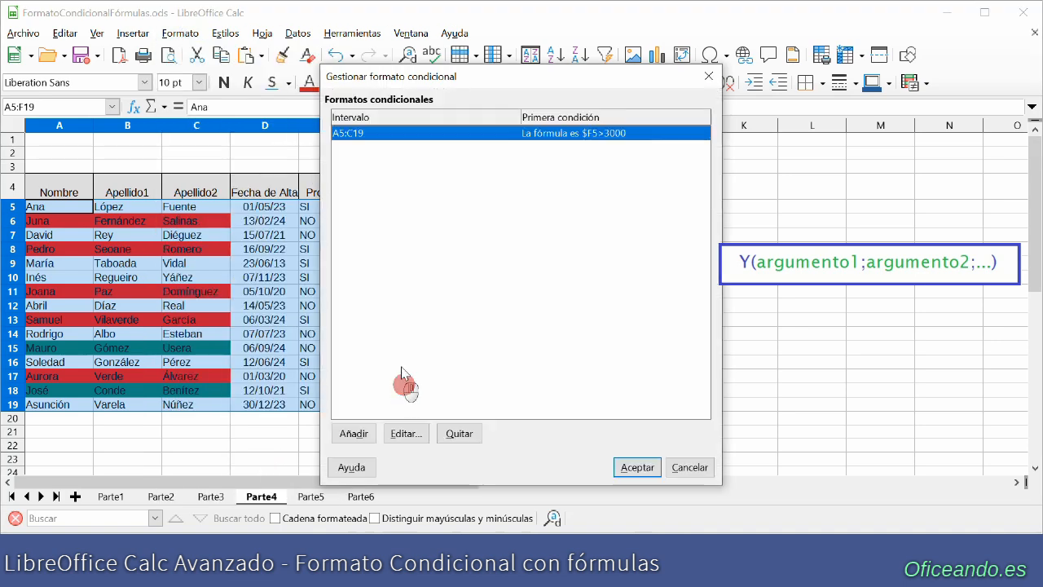
click(460, 434)
- Add a conditional format for A5:F19 on Parte4 with the formula condition Y($E5="SI";$F5>1000)
click(356, 434)
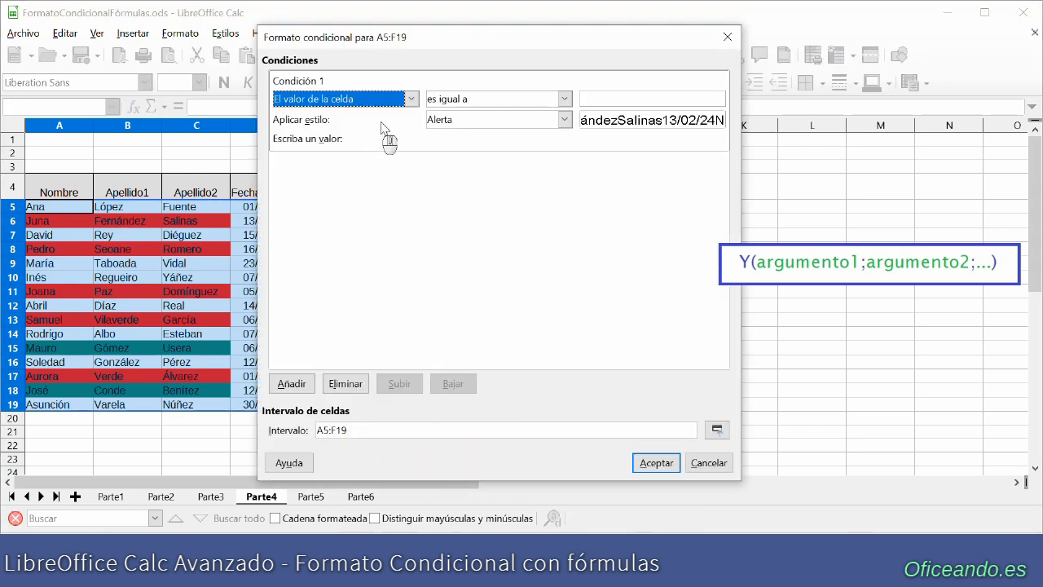
click(412, 98)
click(355, 140)
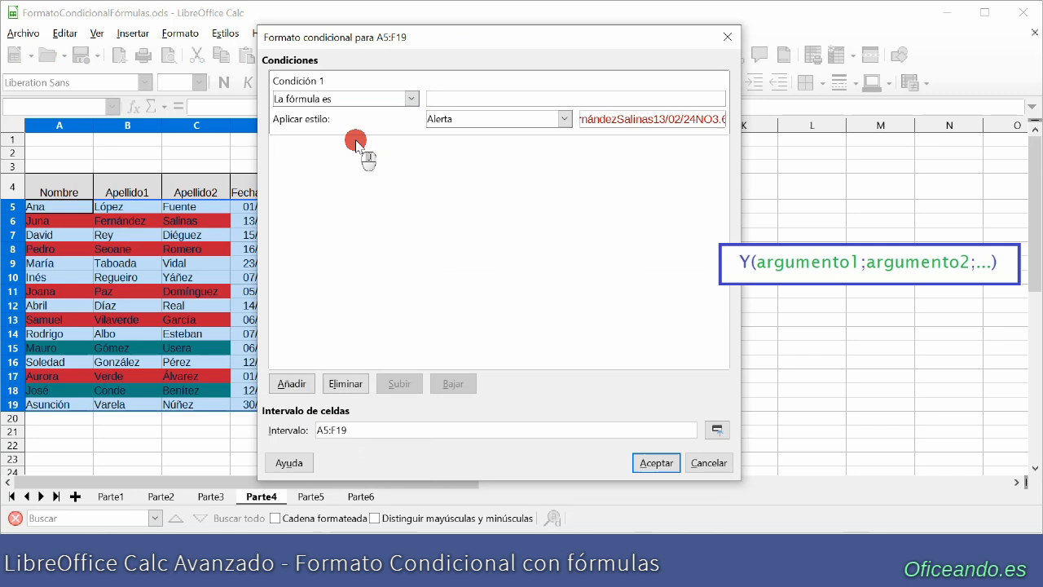
click(464, 100)
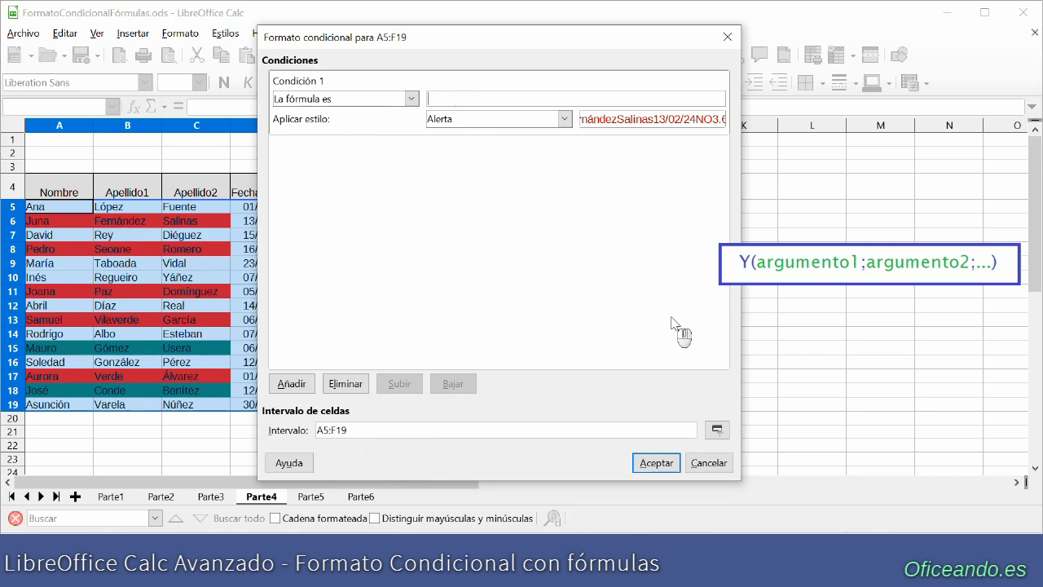
text(Y()
text($E5="SI";)
text($F5>1000))
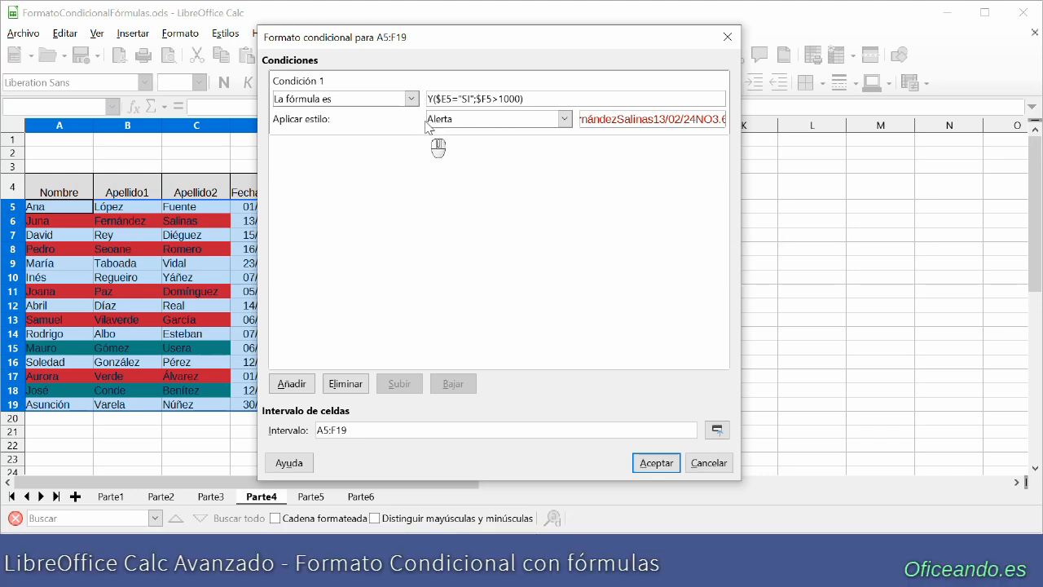
- Create a new cell style for the condition with blue background 2a6099 and white (Blanco) font color
click(564, 121)
click(540, 136)
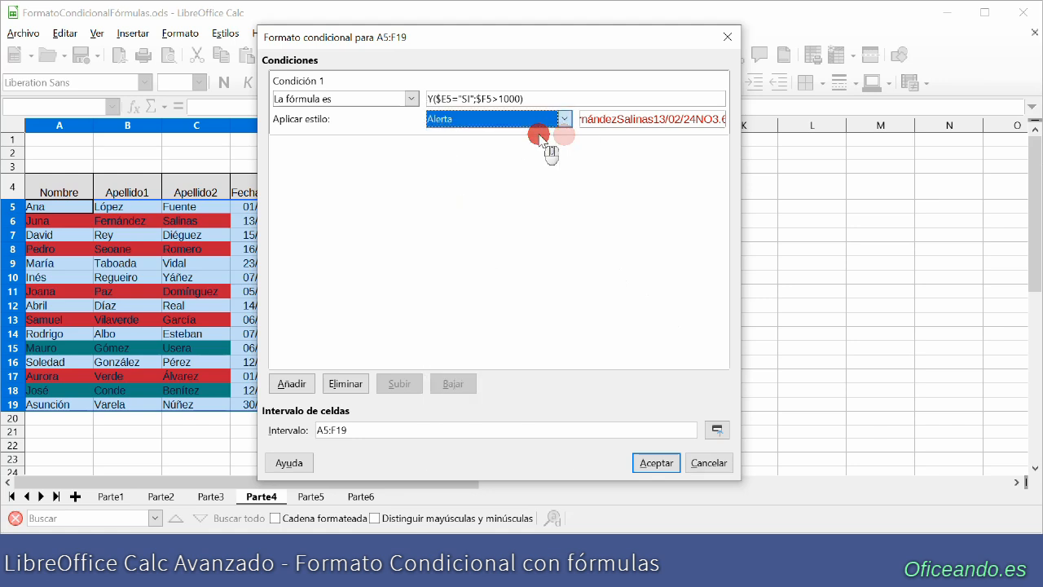
click(534, 87)
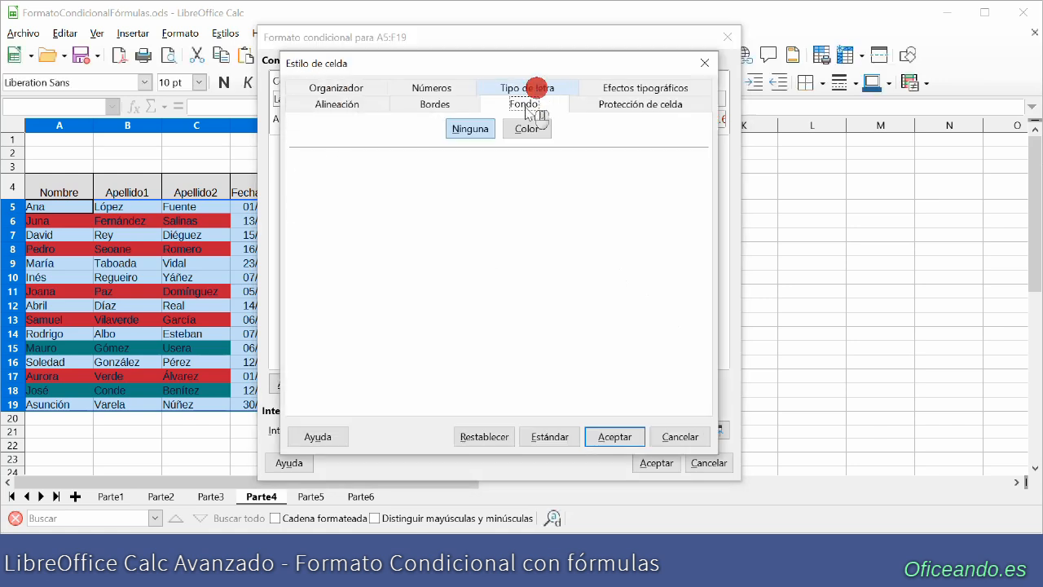
click(527, 128)
click(408, 215)
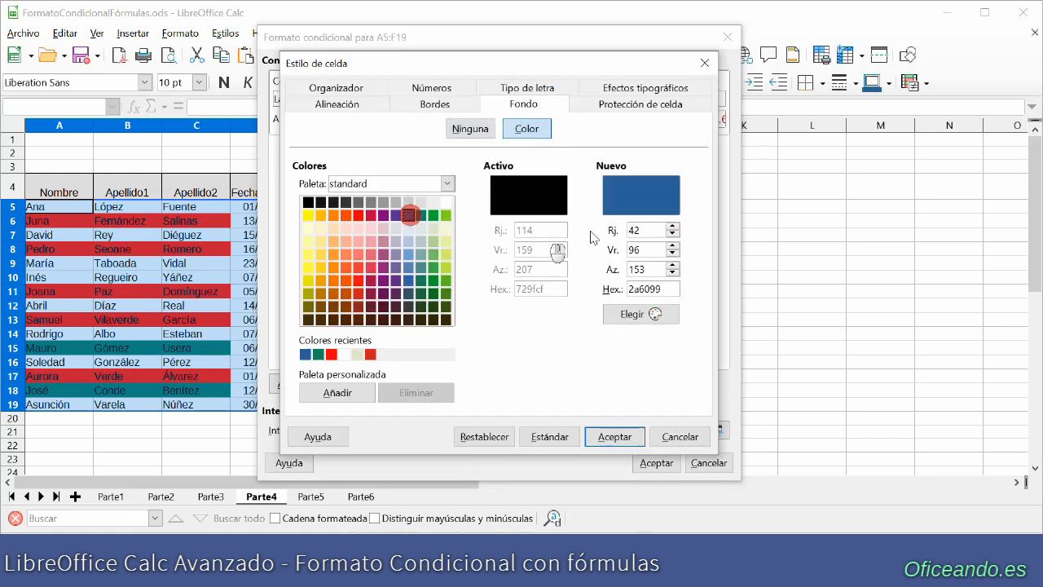
click(644, 89)
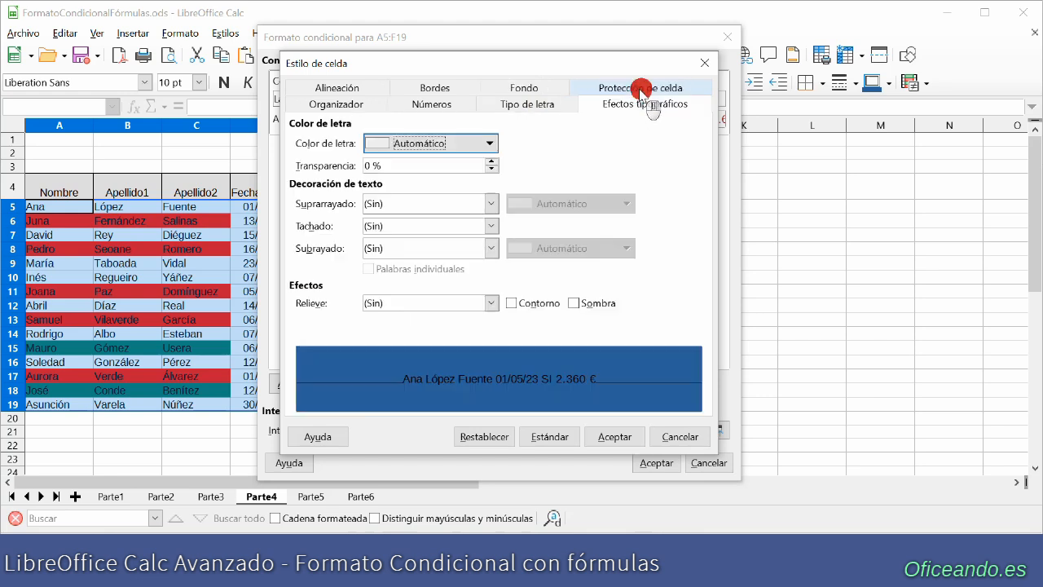
click(491, 143)
click(511, 214)
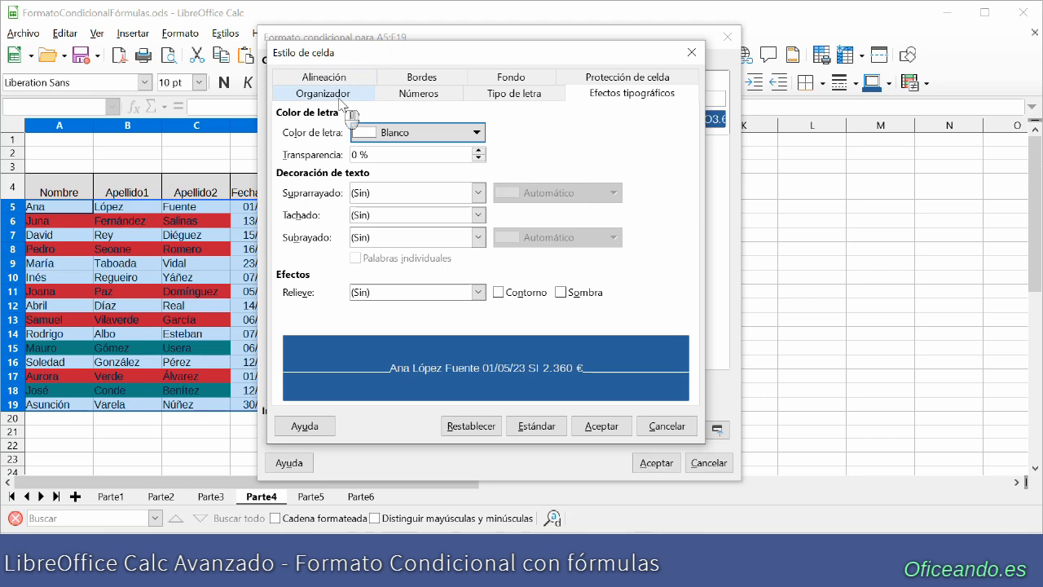
- Name the new style Fondo Azul Texto Blanco and apply the conditional format to the Parte4 table
click(339, 96)
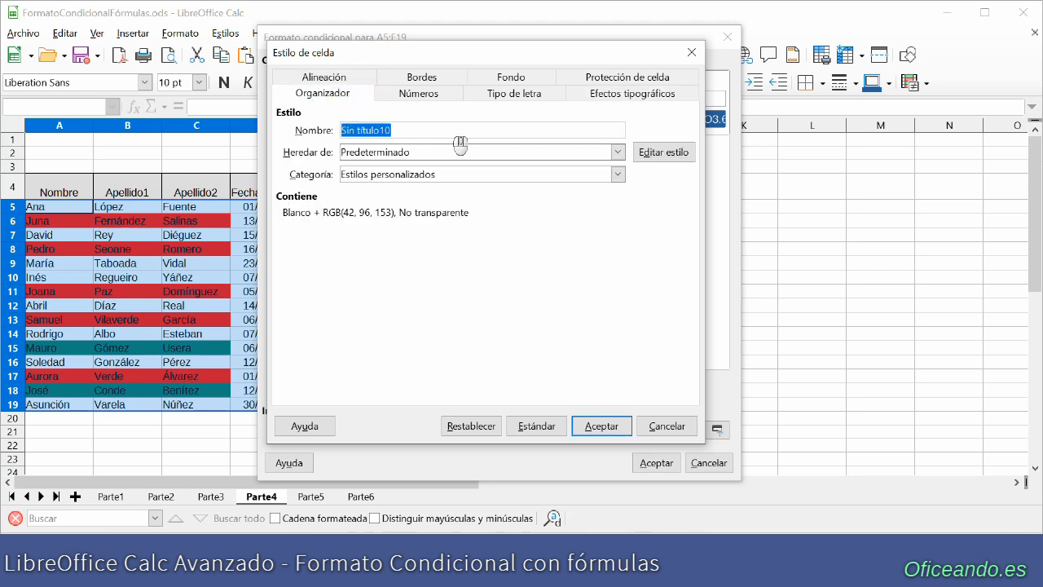
text(Fondo Azul Texto Blanco)
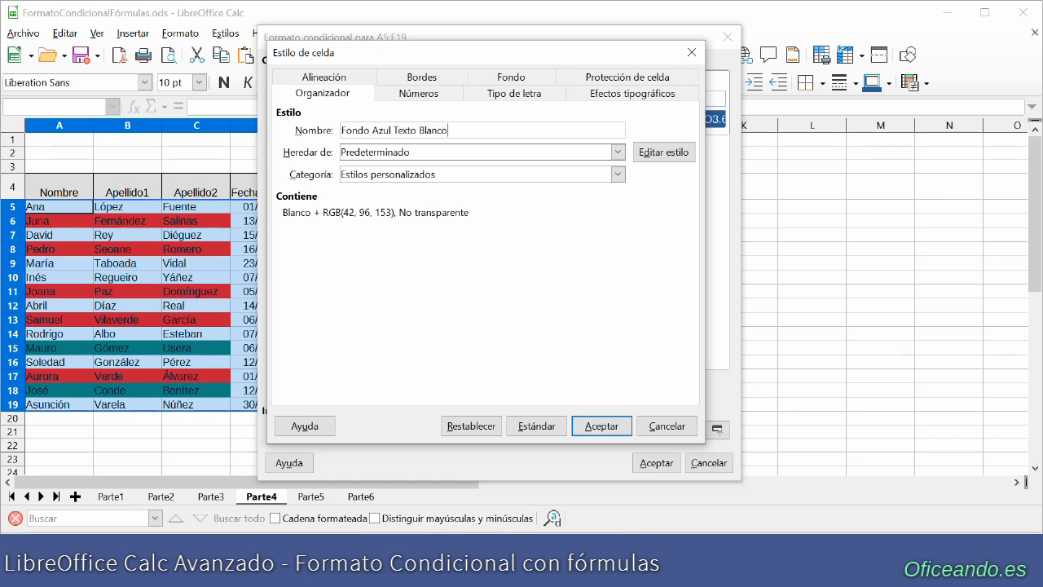
click(601, 426)
click(661, 469)
click(637, 469)
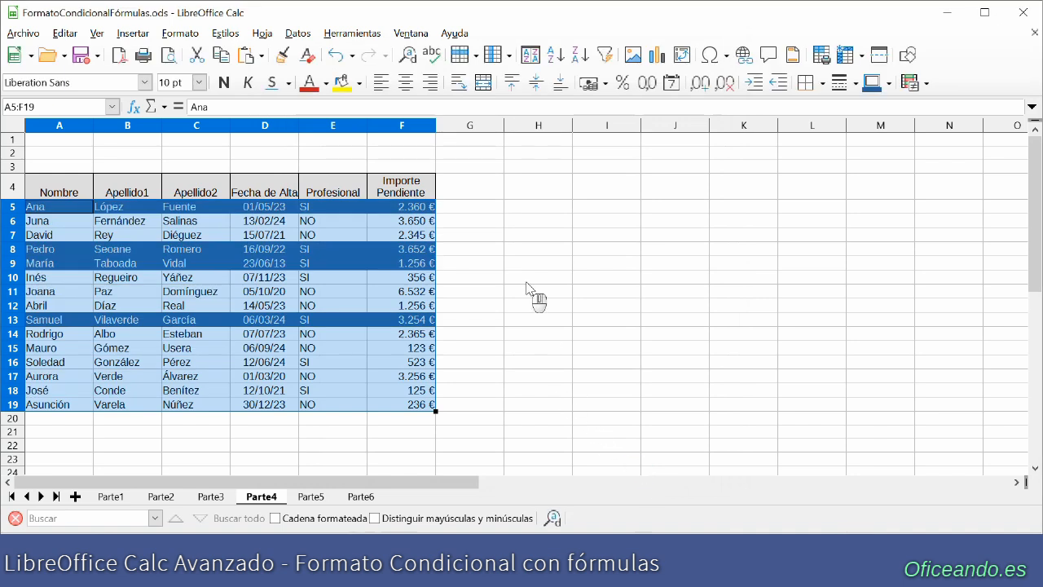
click(526, 280)
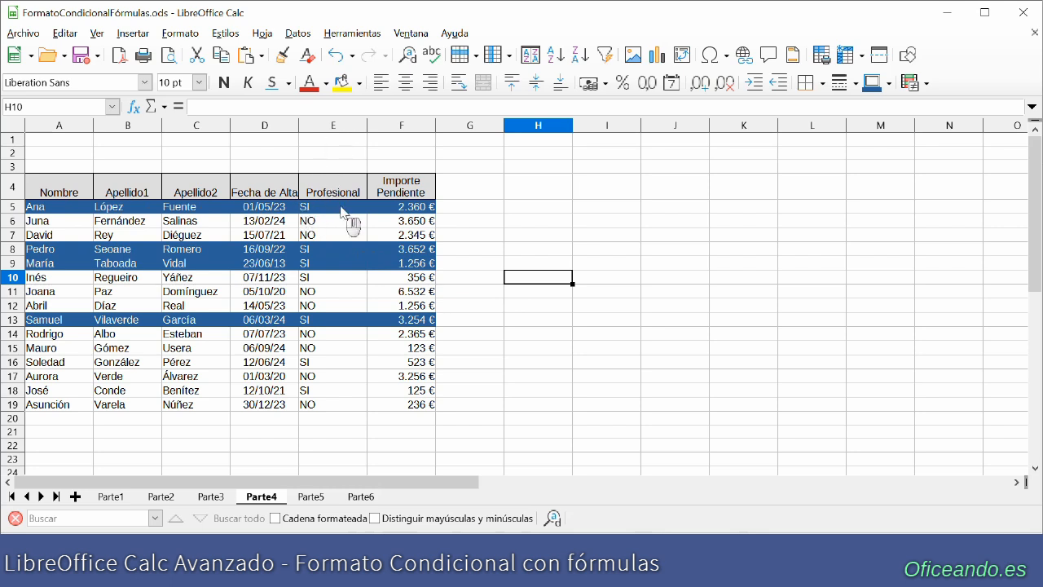
- Copy the whole table with its headers from sheet Parte1 to cell A4 of sheet Parte5
click(109, 496)
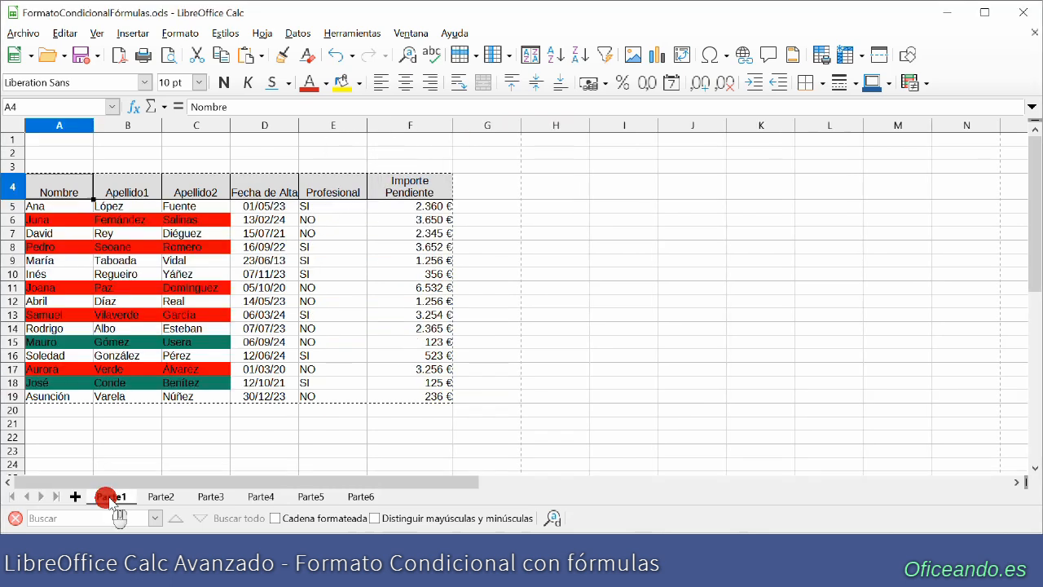
drag(72, 198, 385, 398)
click(311, 497)
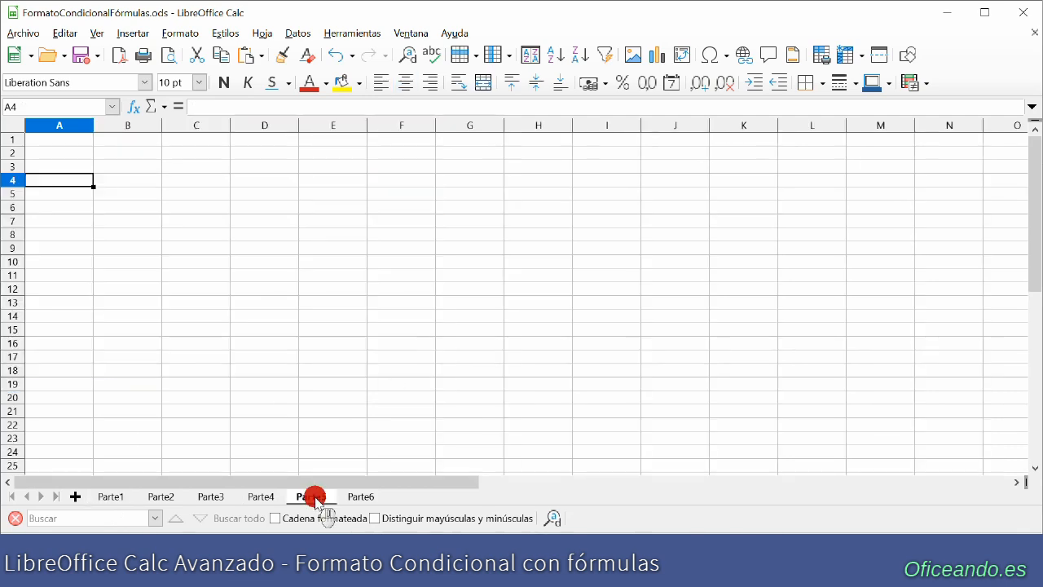
click(72, 193)
click(72, 180)
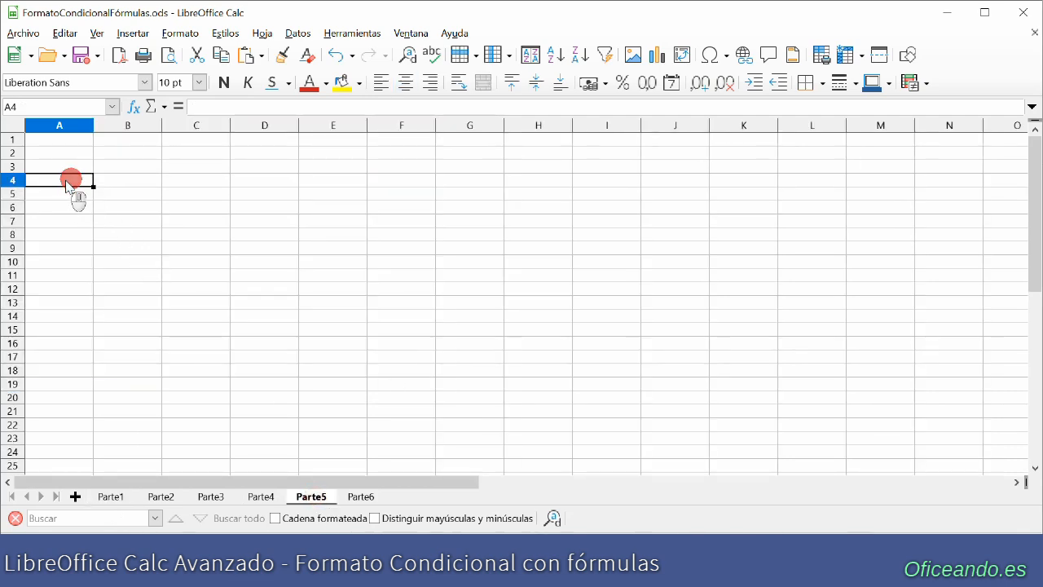
key(ctrl+v)
click(520, 374)
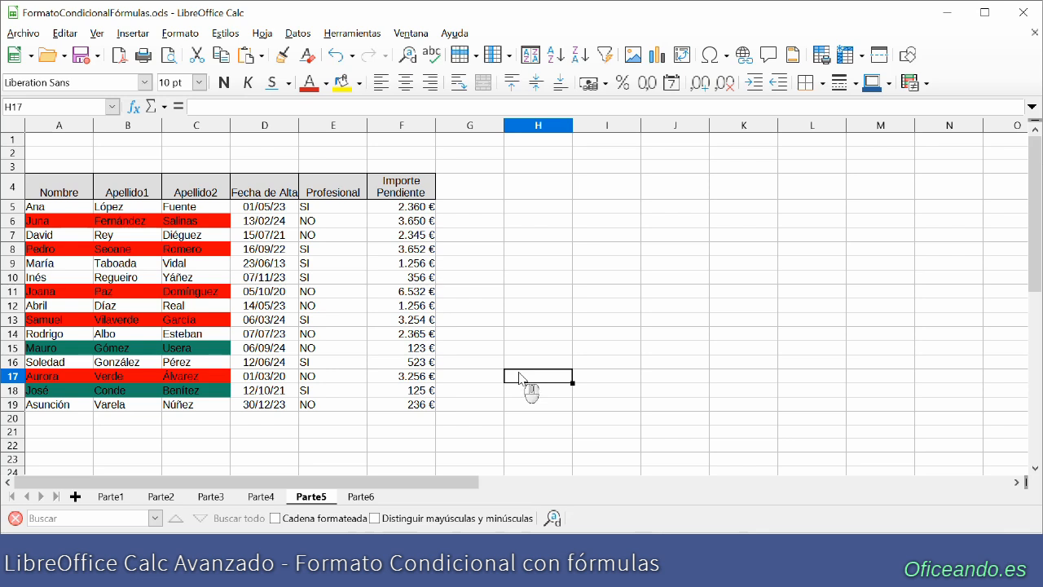
- Select A5:F19 on Parte5 and delete the copied conditional format for A5:C19
drag(45, 206, 397, 407)
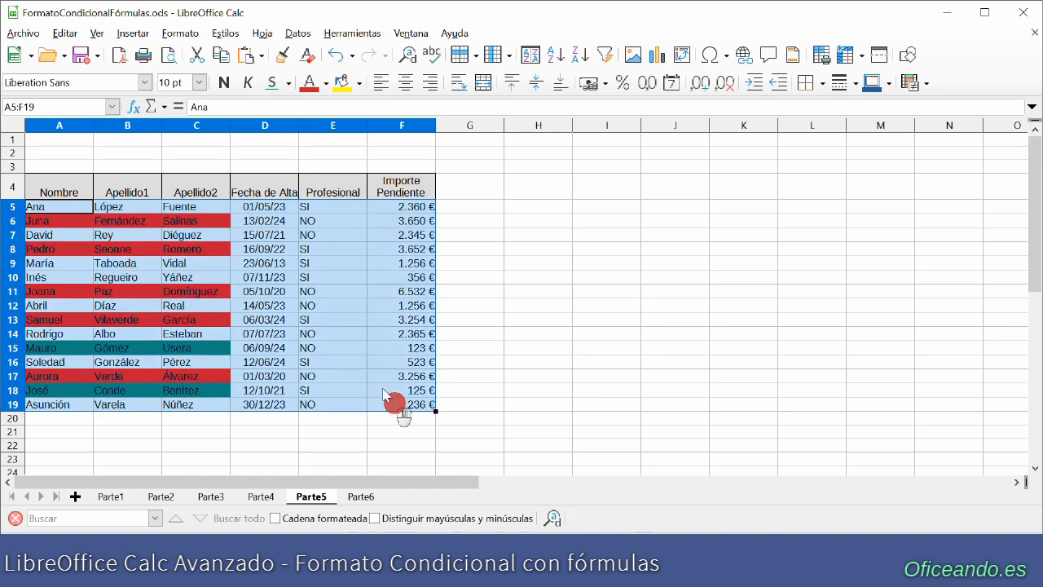
click(181, 34)
mouse_move(244, 292)
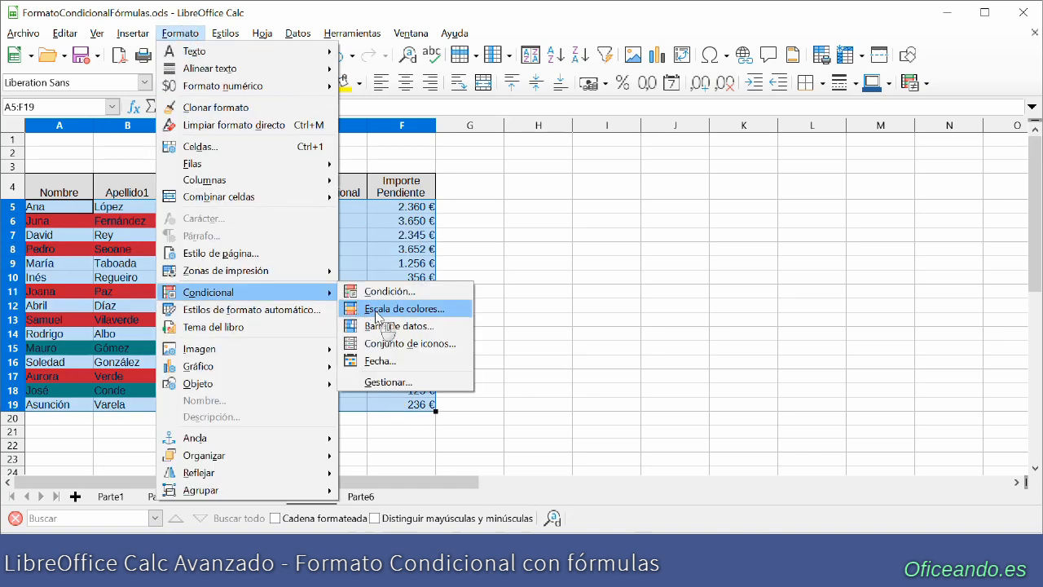
click(409, 380)
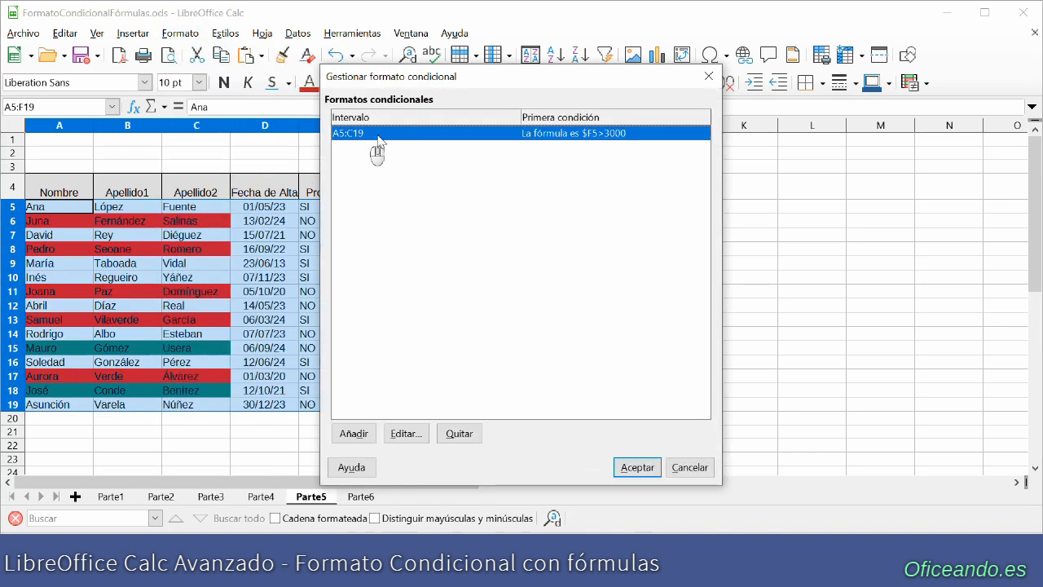
click(459, 433)
- Add a conditional format for A5:F19 on Parte5 with the formula condition $F5=MAX($F$5:$F$19)
click(354, 433)
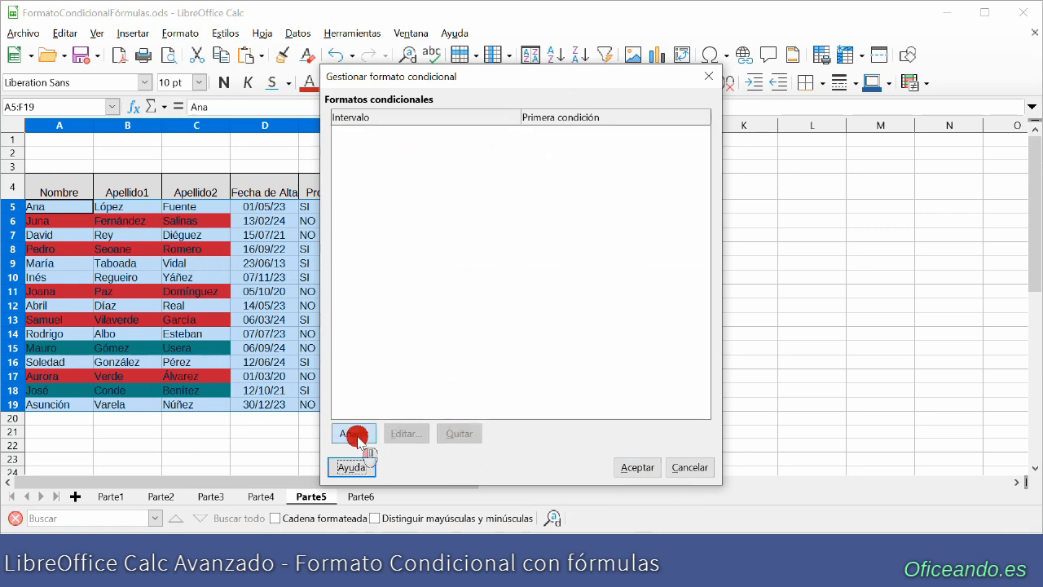
click(373, 98)
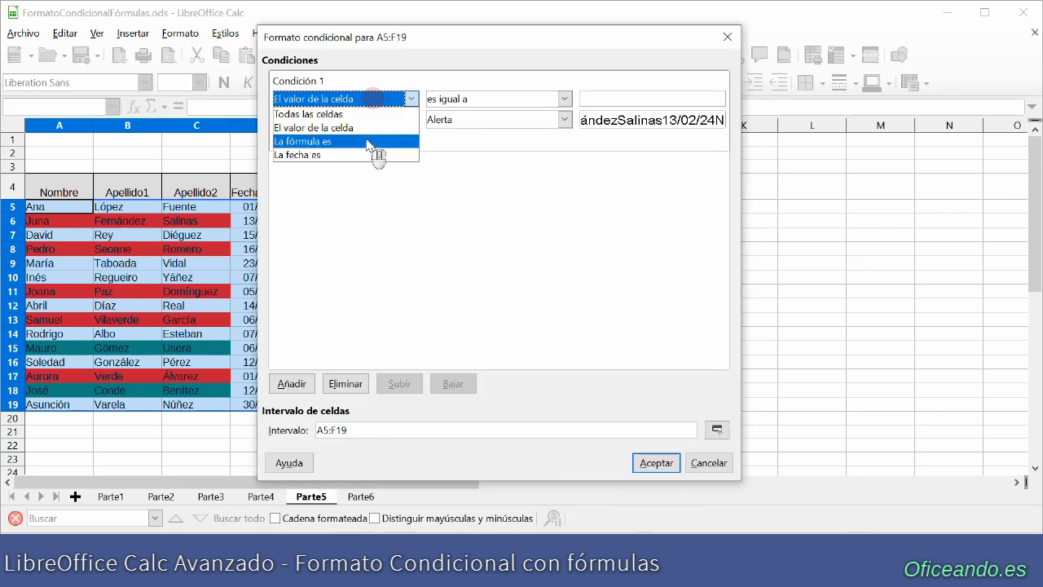
click(366, 139)
click(447, 97)
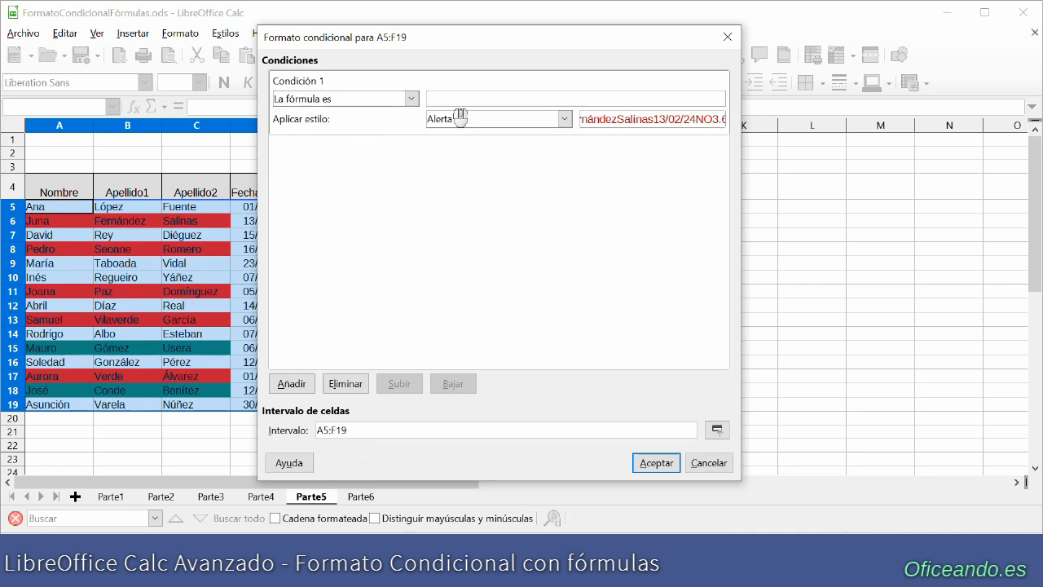
text($F5=MAX($F$5:$F$19))
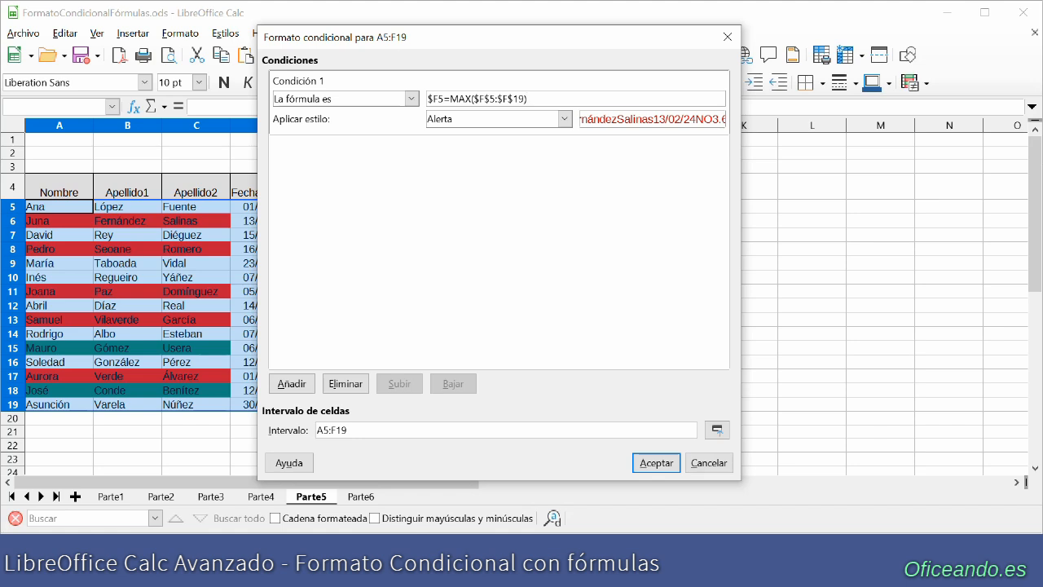
- Assign the Neutro style to the MAX condition and apply the conditional format
click(567, 119)
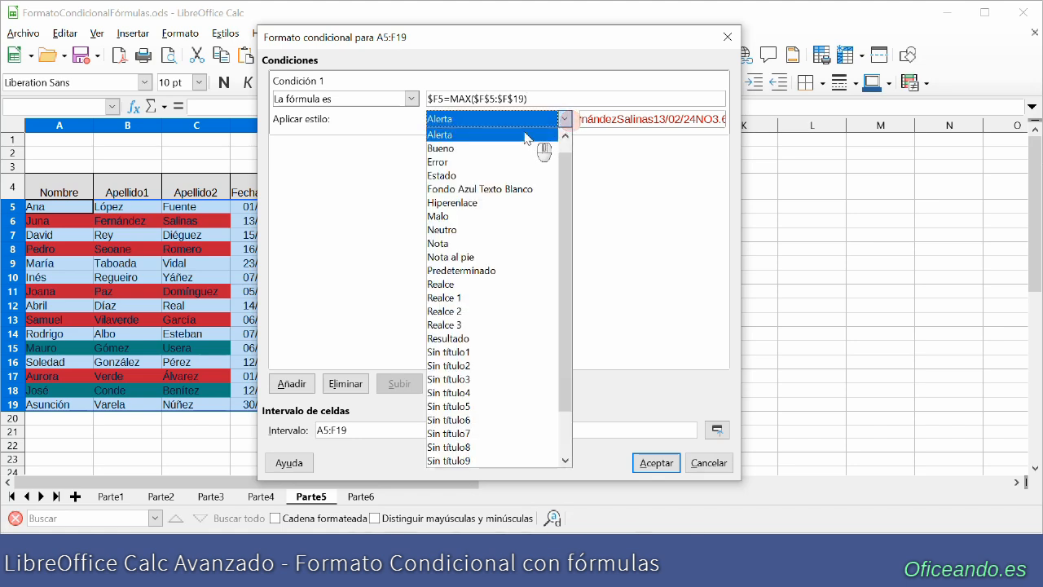
click(446, 231)
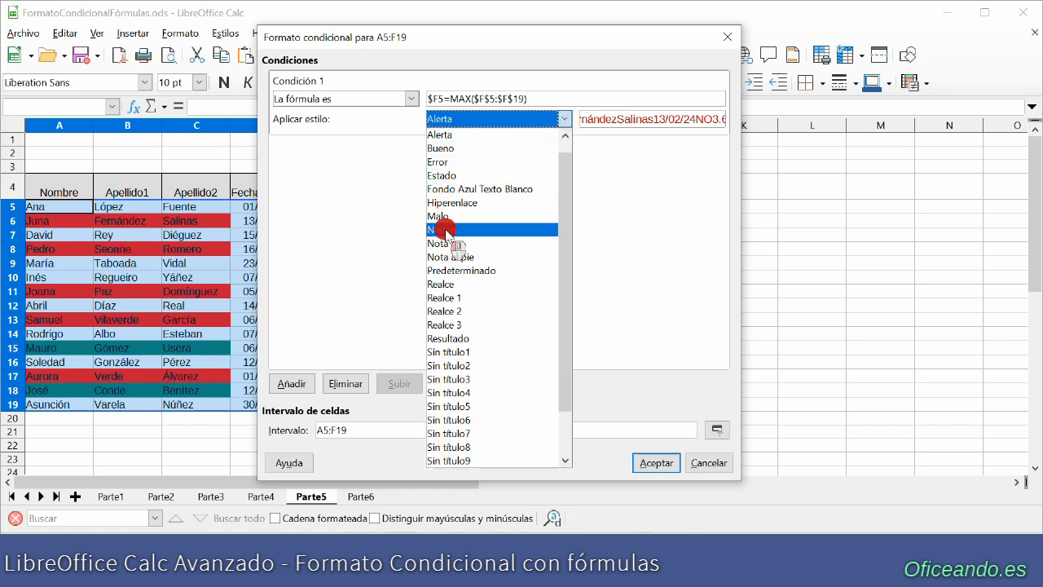
click(656, 469)
click(638, 468)
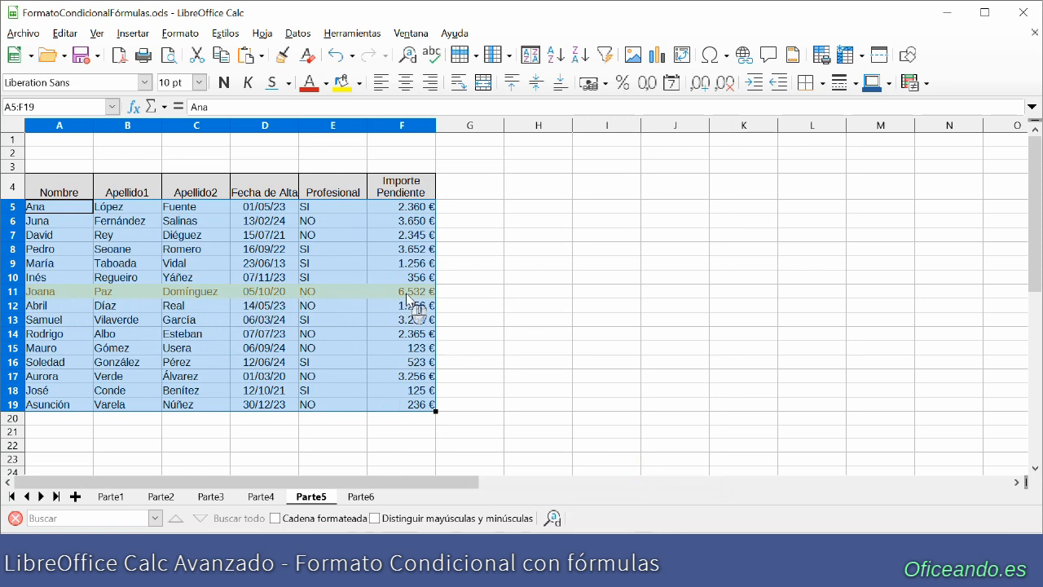
- Copy the whole table with its headers from sheet Parte5 to cell A4 of sheet Parte6
drag(400, 204, 397, 404)
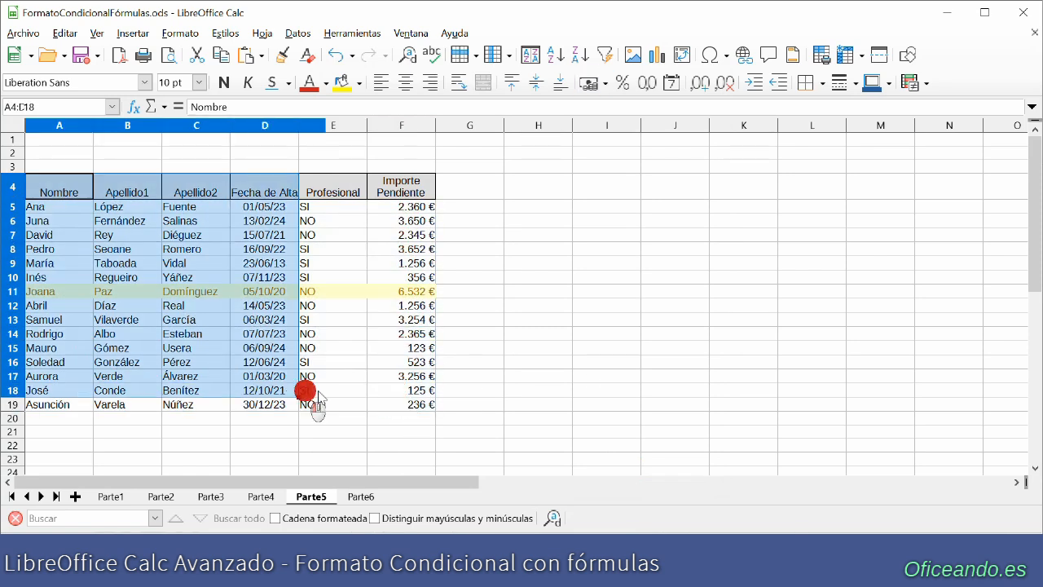
click(361, 497)
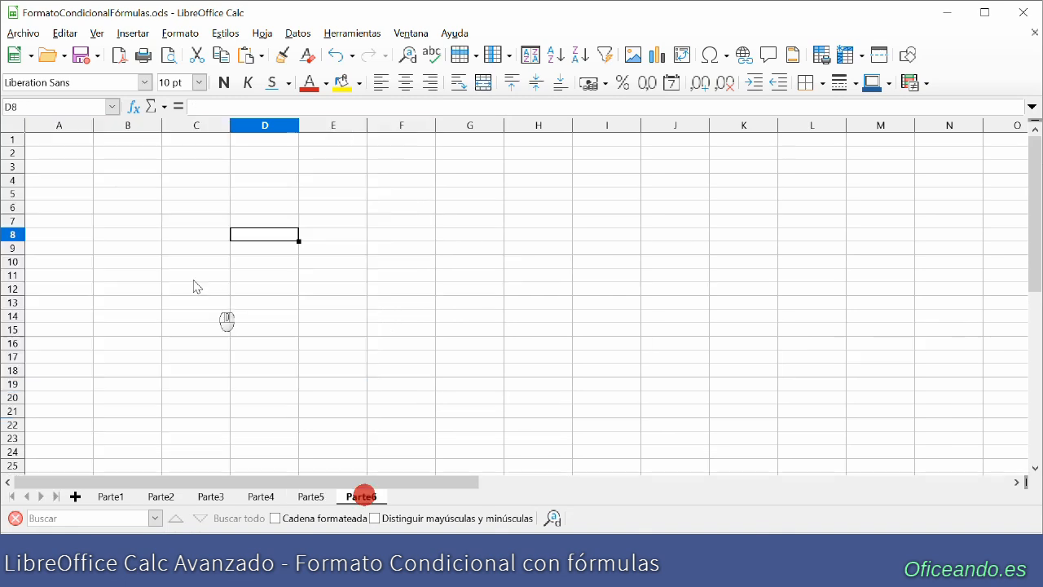
click(57, 180)
key(ctrl+v)
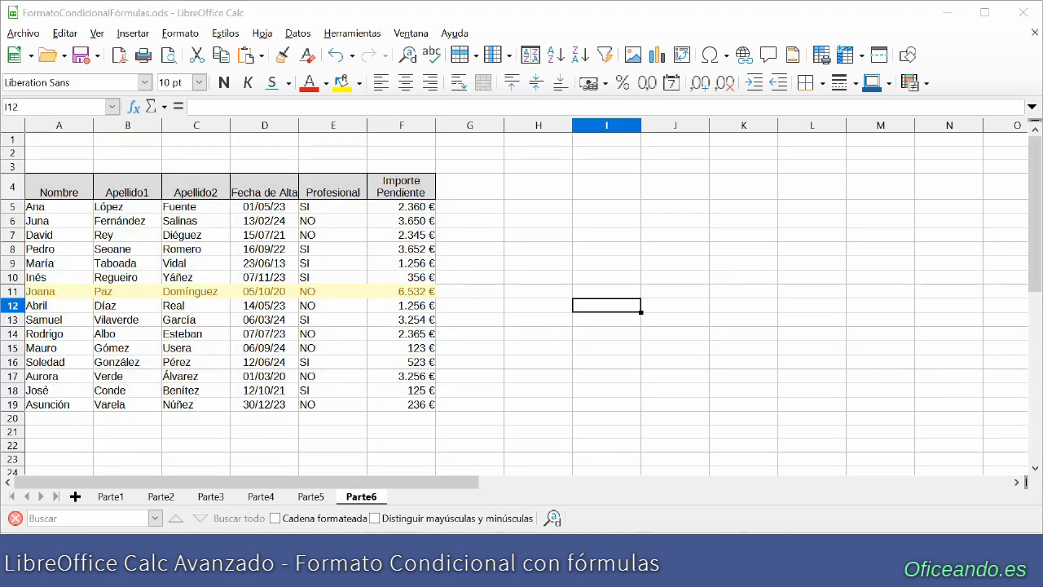
- Delete the copied conditional format with the MAX formula for A5:F19 on Parte6
click(179, 32)
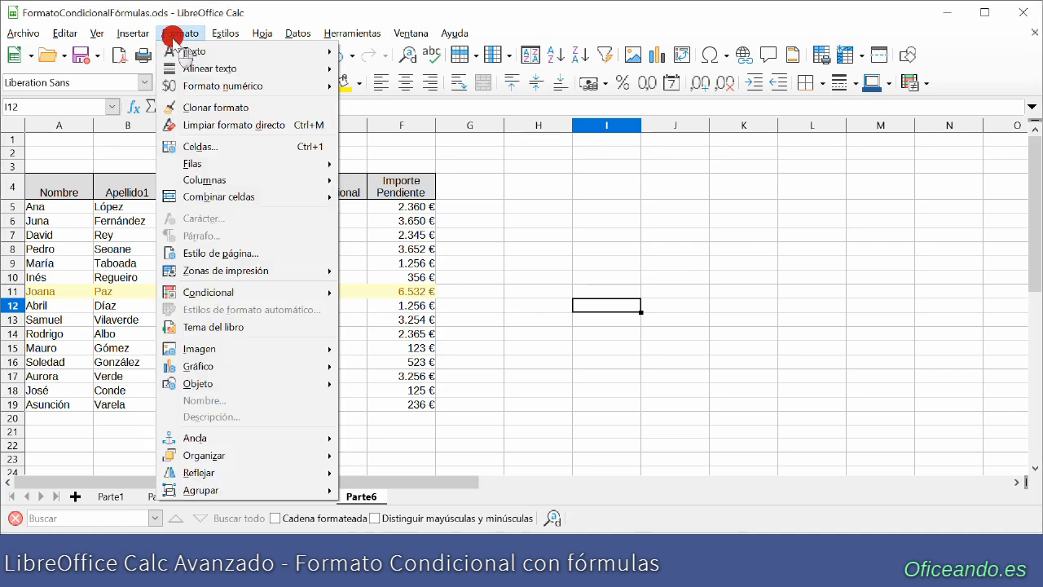
mouse_move(245, 292)
click(389, 382)
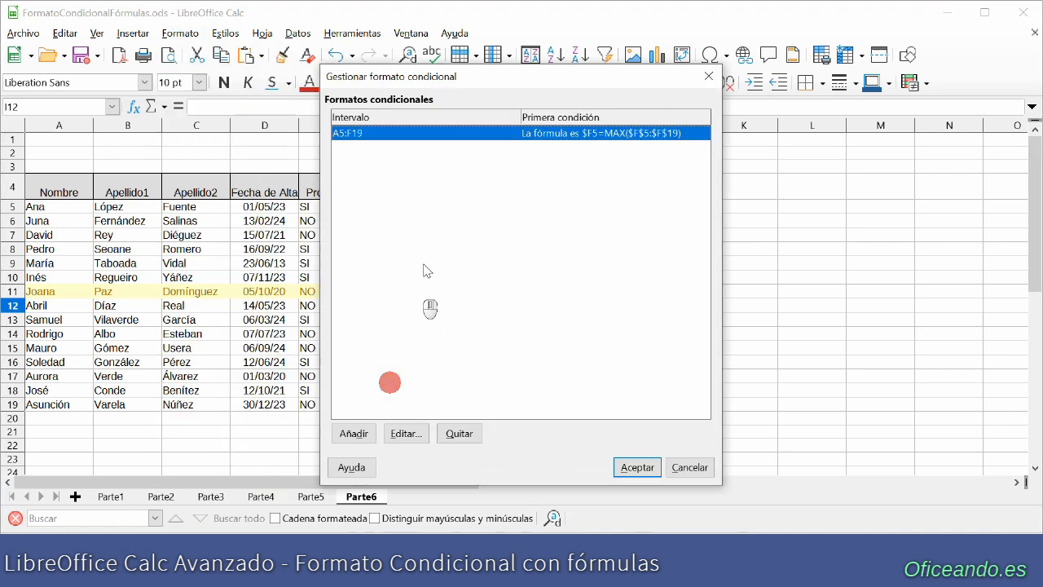
click(456, 434)
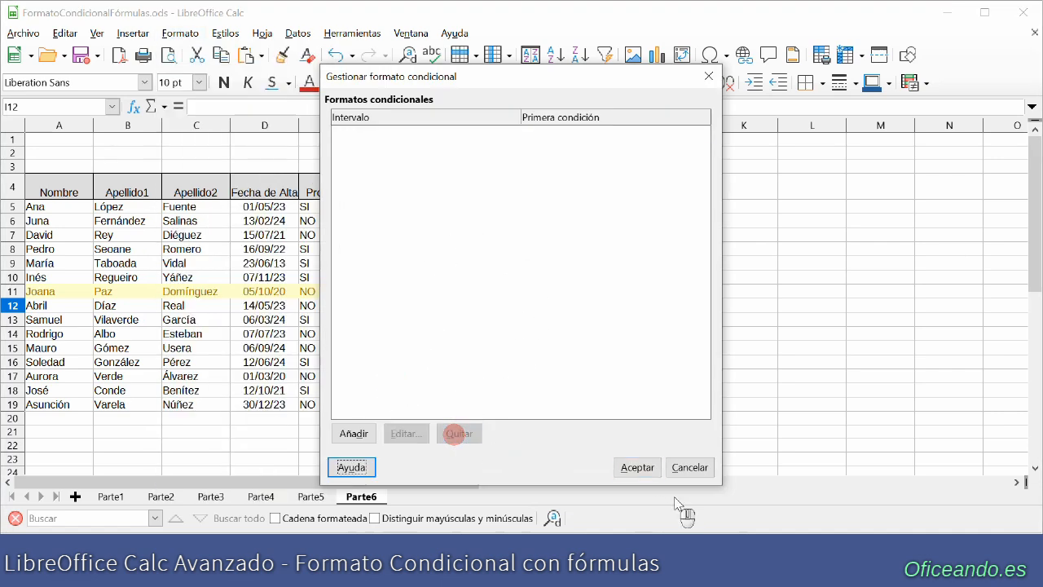
click(645, 469)
- Start a conditional format for A5:F19 on Parte6 and examine the periods offered by the date-based condition
click(63, 208)
drag(63, 208, 403, 404)
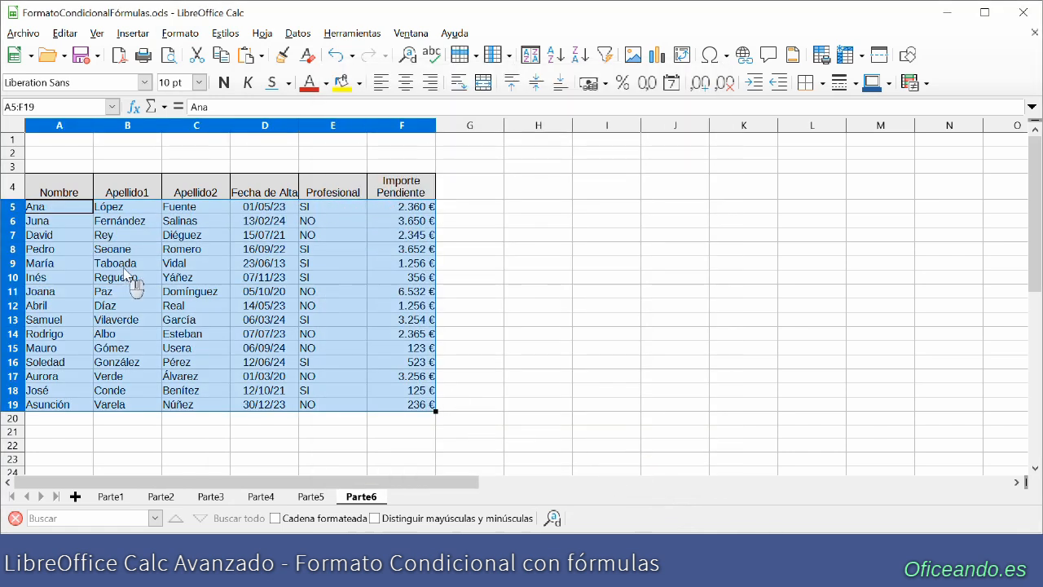
click(180, 32)
mouse_move(318, 291)
click(369, 295)
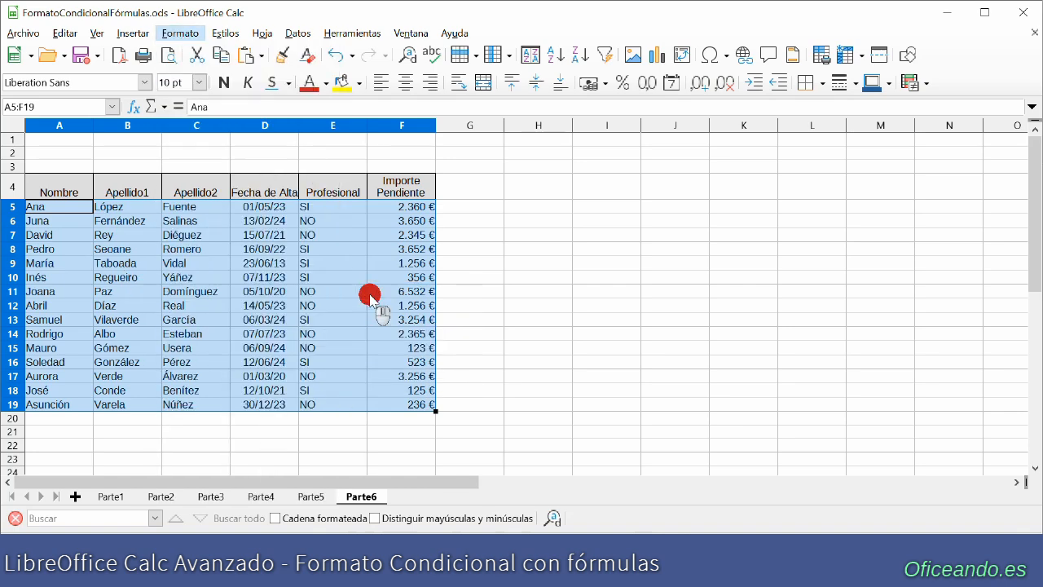
click(411, 98)
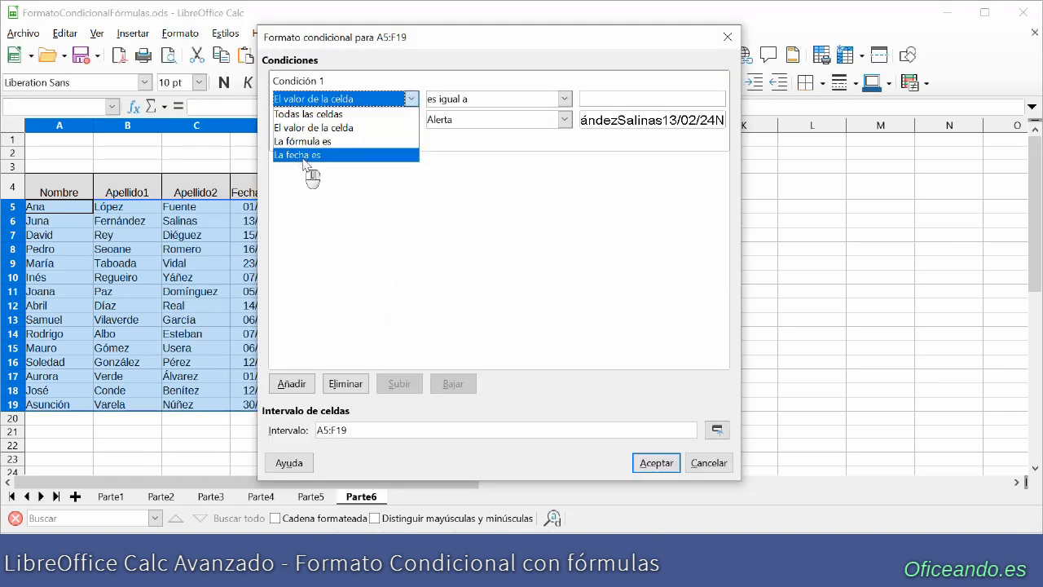
click(334, 156)
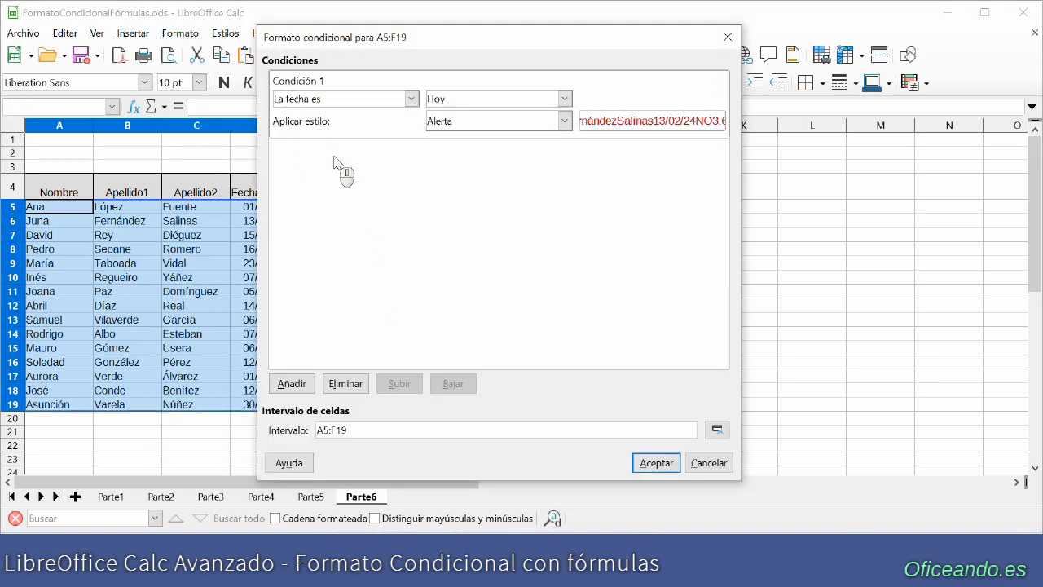
click(564, 99)
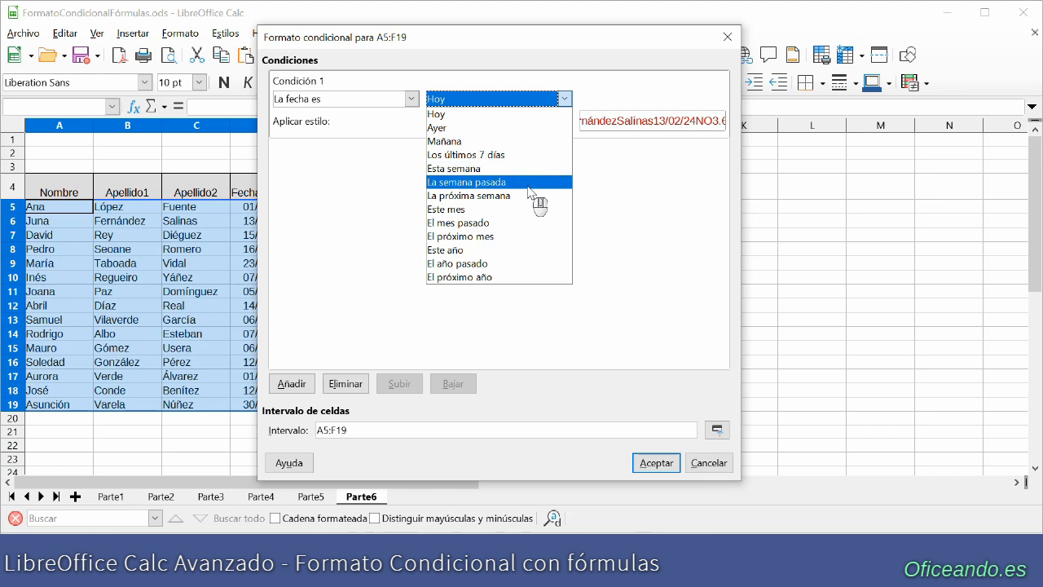
key(Escape)
- Set the condition to the formula AÑO($D5)=2024 and apply the conditional format with the Alerta style
click(411, 99)
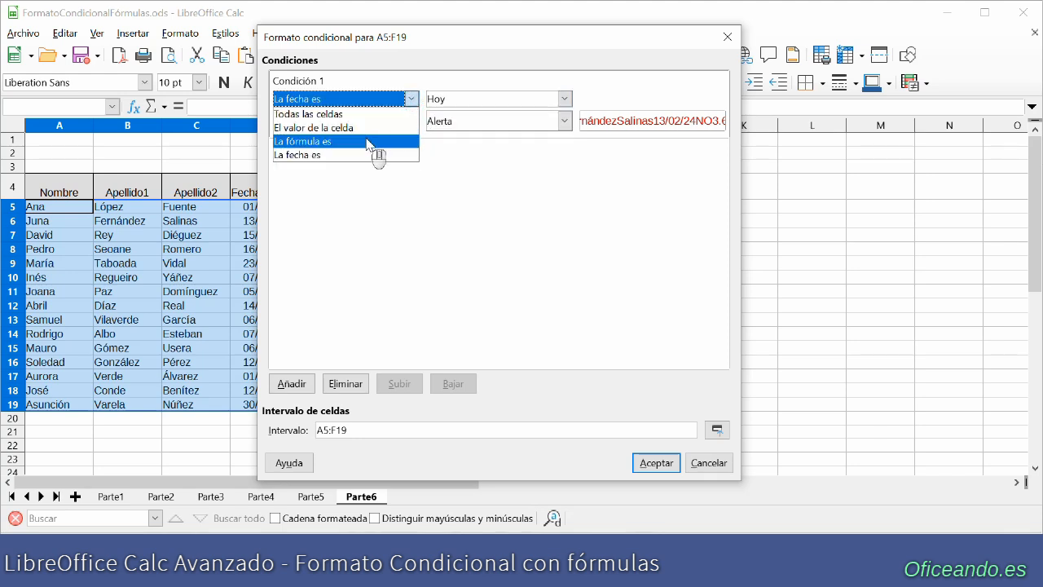
click(368, 141)
click(455, 99)
text(AÑO()
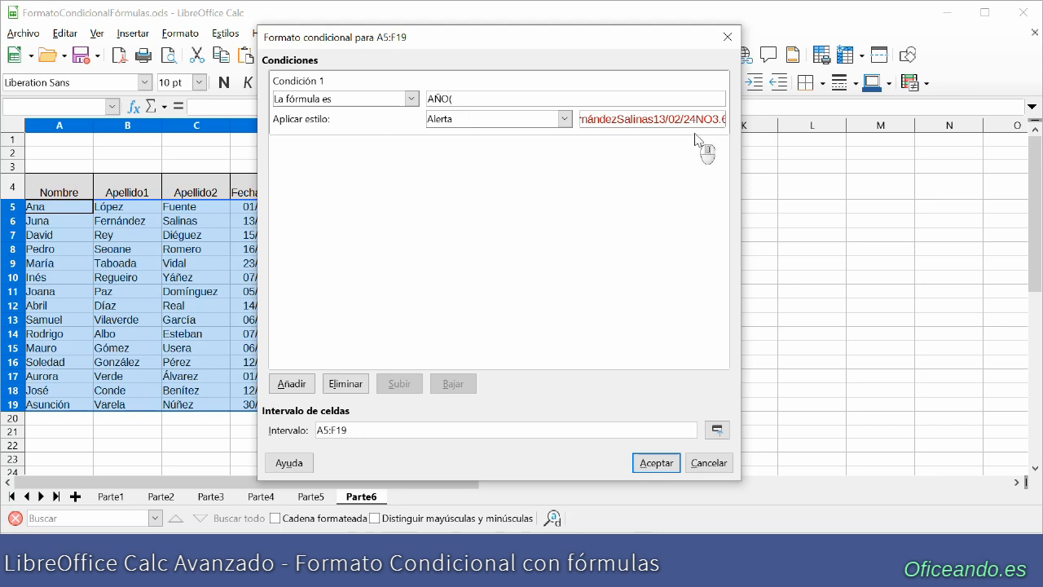
text($D5)=2024)
click(657, 463)
click(538, 314)
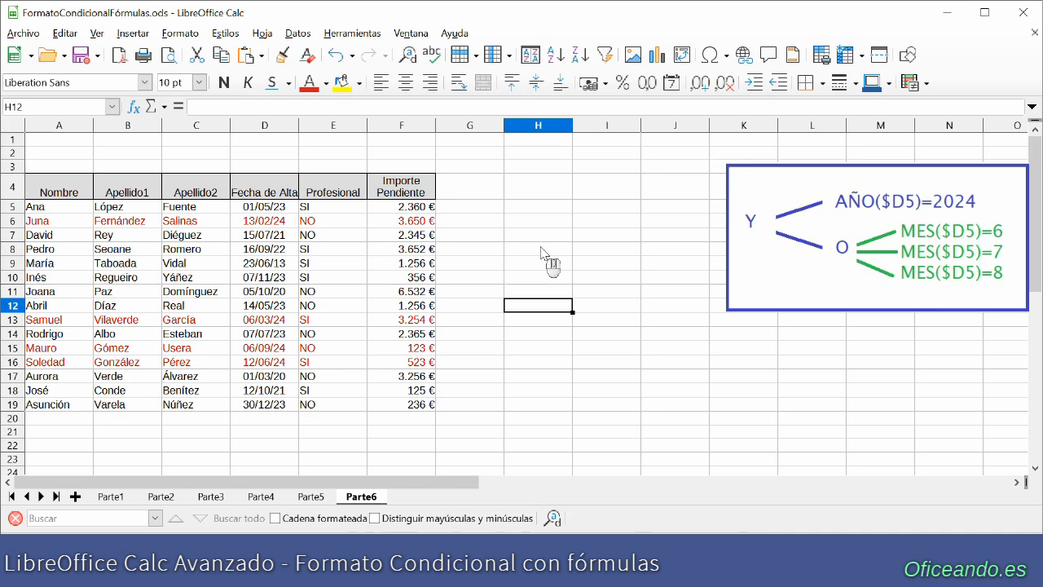
- Select A5:F19 on Parte6 and delete the conditional format with the AÑO($D5)=2024 formula
drag(49, 206, 403, 393)
click(180, 33)
mouse_move(208, 292)
click(372, 381)
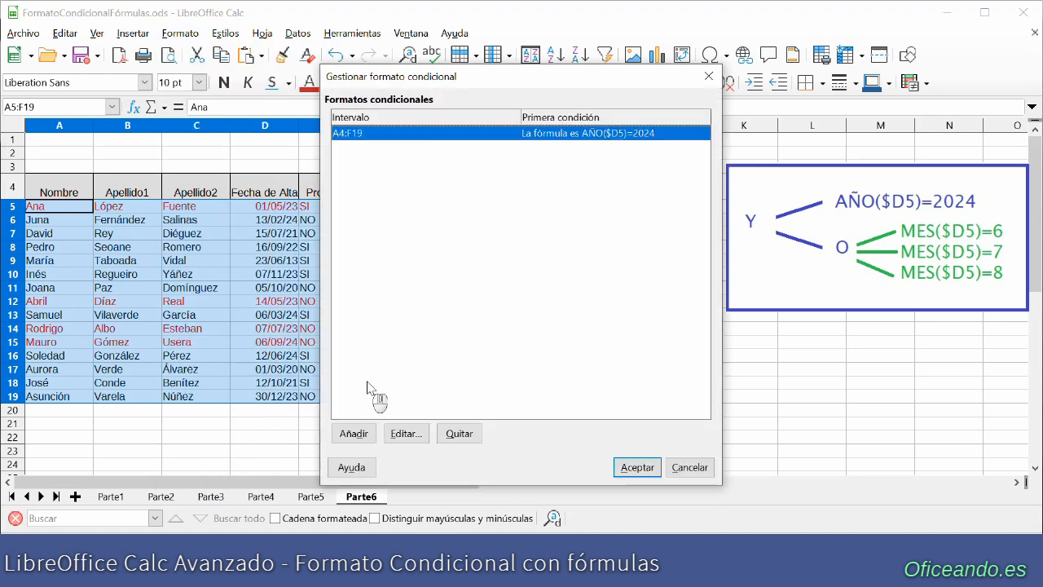
click(461, 436)
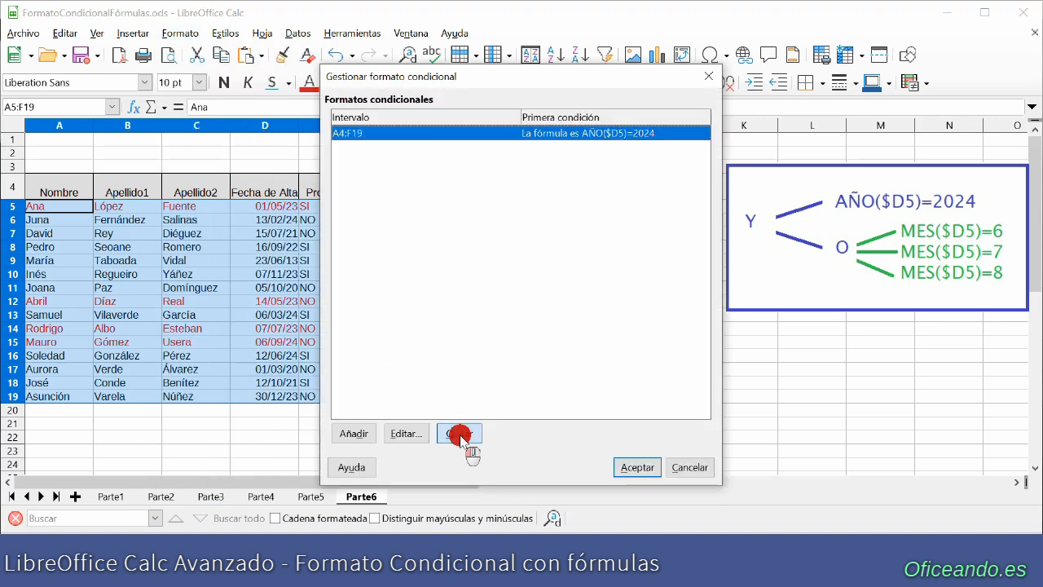
- Add a formula-based conditional format for A5:F19 and begin its formula with Y(AÑO($D5)=2024
click(354, 436)
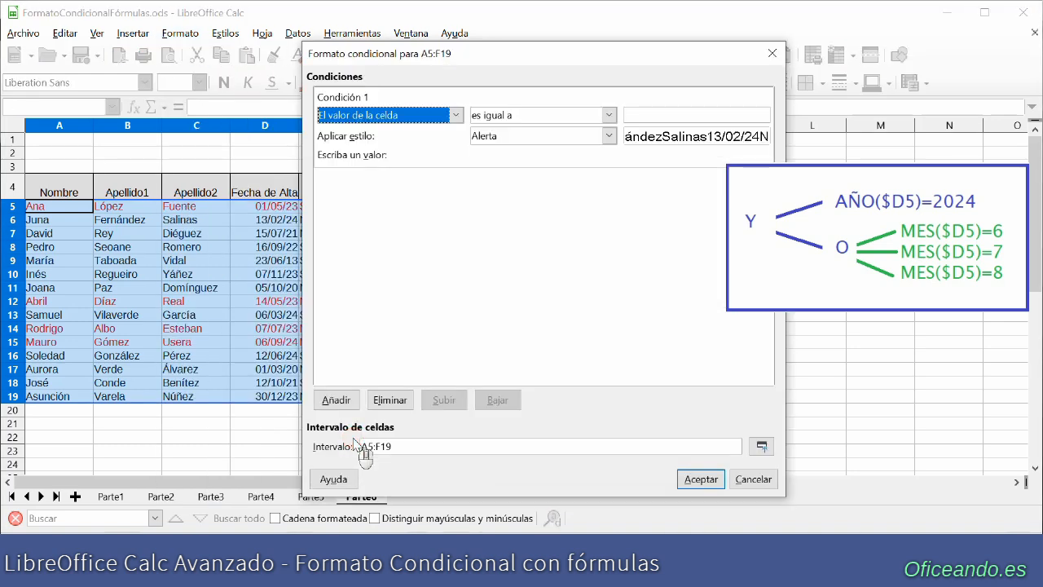
click(392, 115)
click(400, 163)
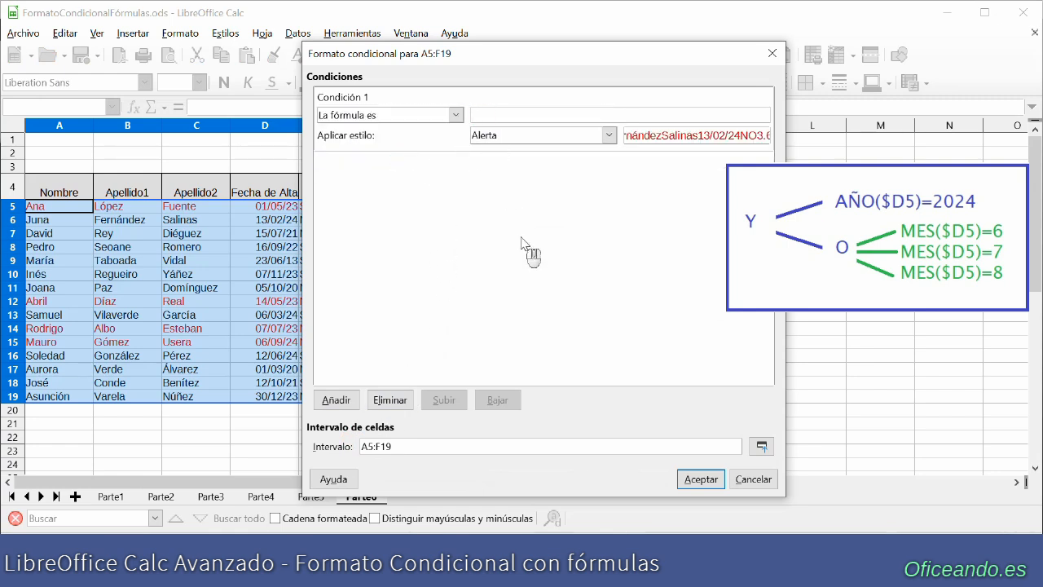
text(Y(AÑO($D5)=2024;O(MES()
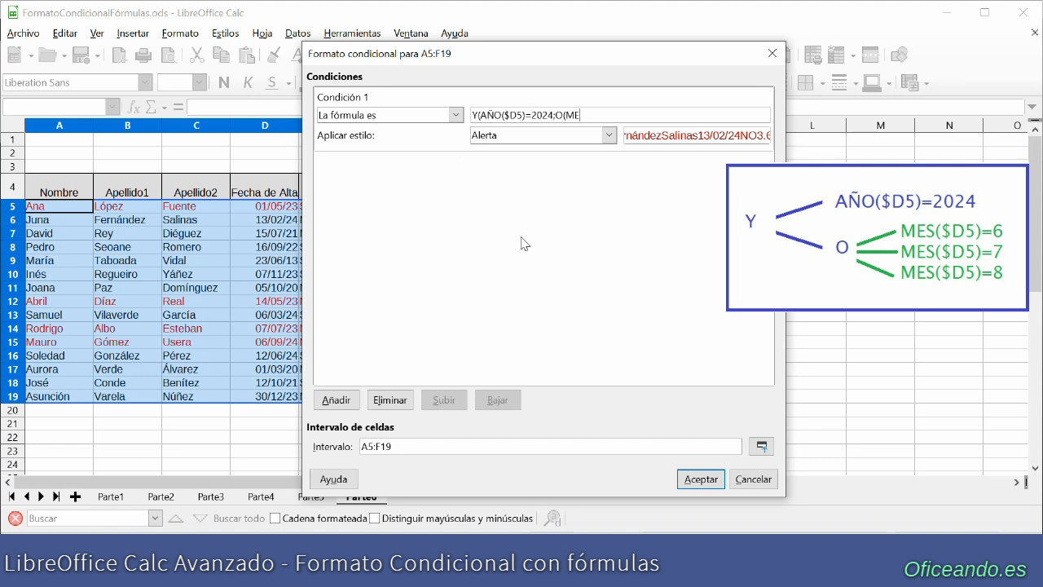
- Complete the formula with the nested criterion ;O(MES($D5)=6;MES($D5)=7;MES($D5)=8)) for the summer months
text(D5)=6;MES($D5)=7;MES)
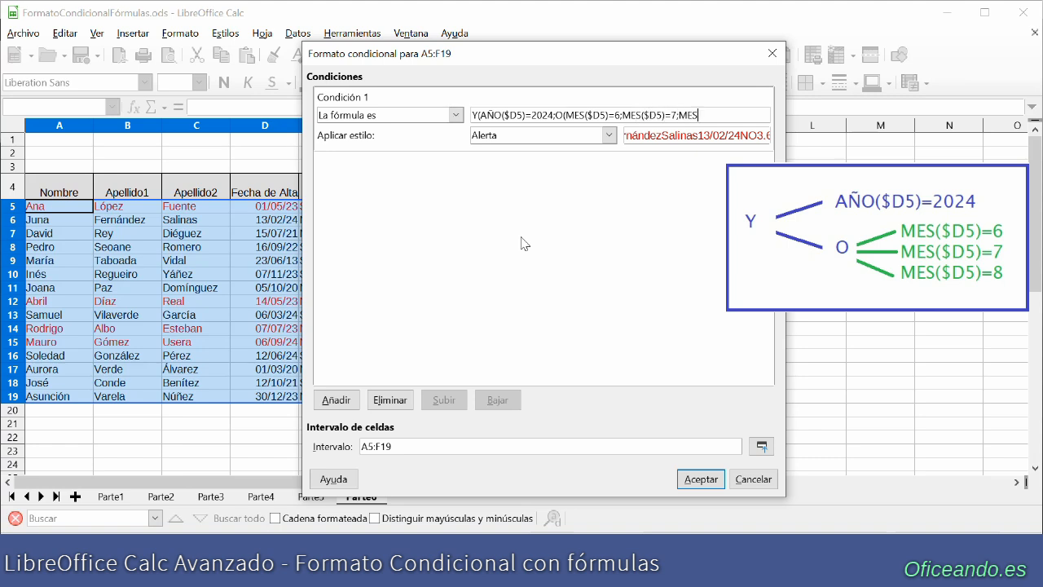
text(($D5)=8)))
- Assign the Fondo Azul Texto Blanco style to the year-and-month condition and apply the conditional format
click(610, 135)
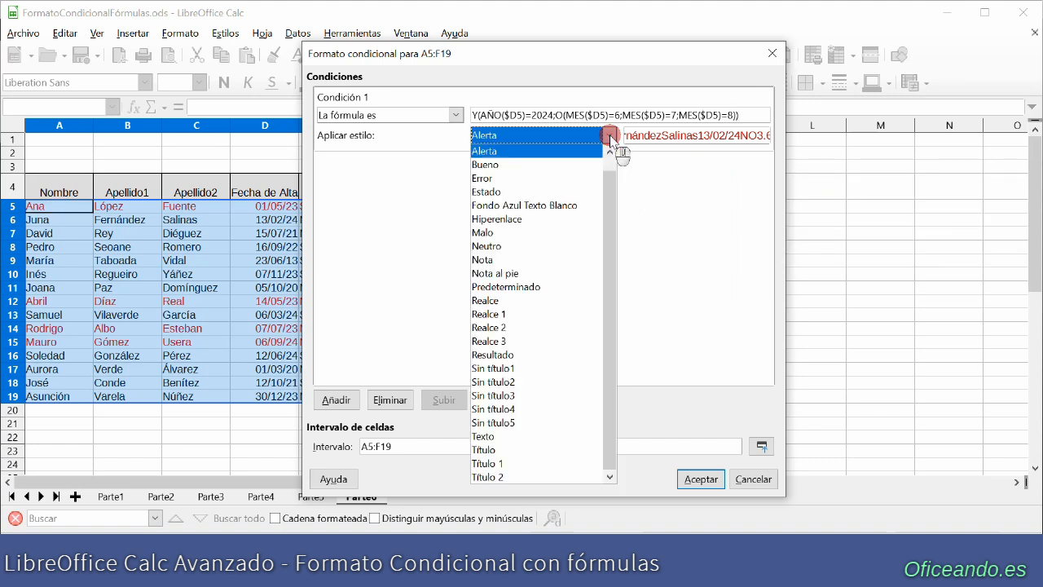
click(544, 205)
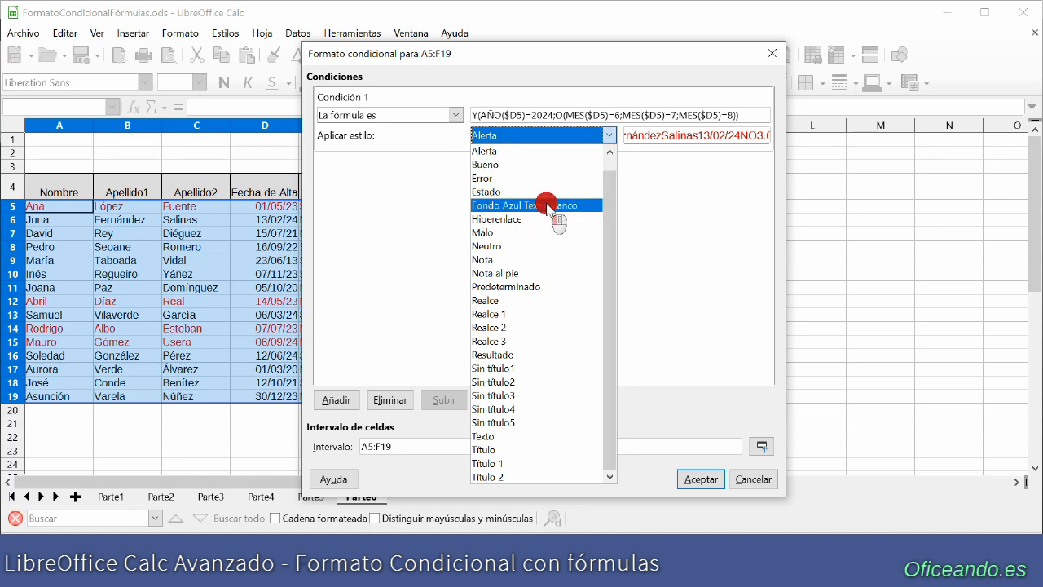
click(703, 481)
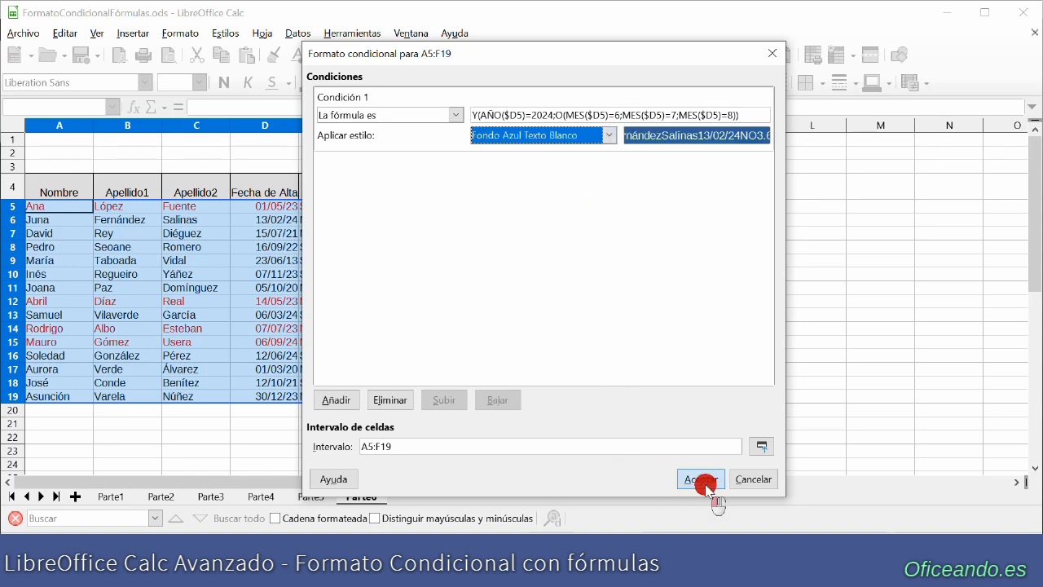
click(632, 400)
click(541, 353)
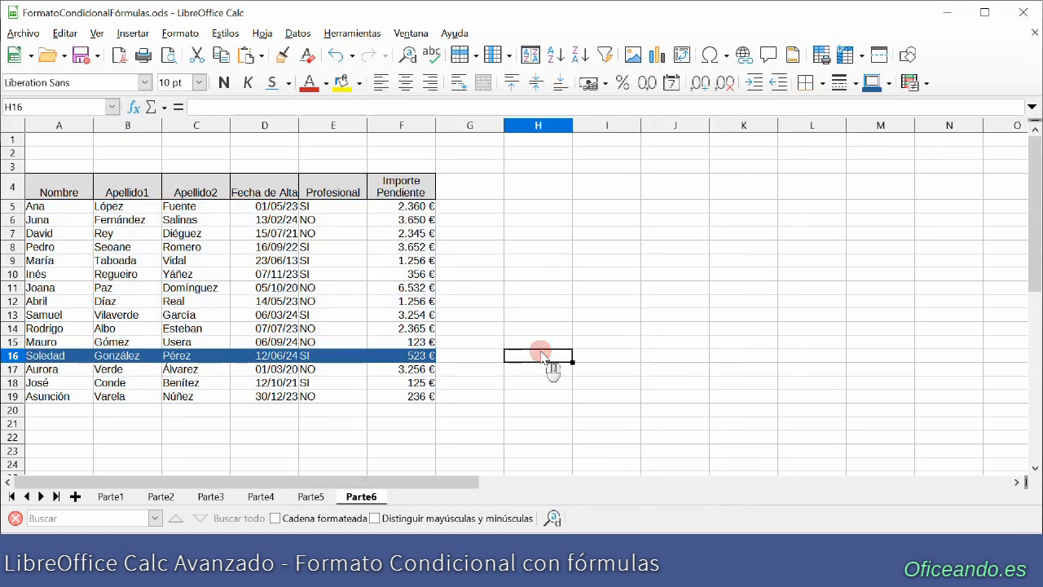
- Change the Fecha de Alta in D7 to 15/07/24 and in D11 to 05/08/24 to test the condition
click(263, 233)
text(15/07/24)
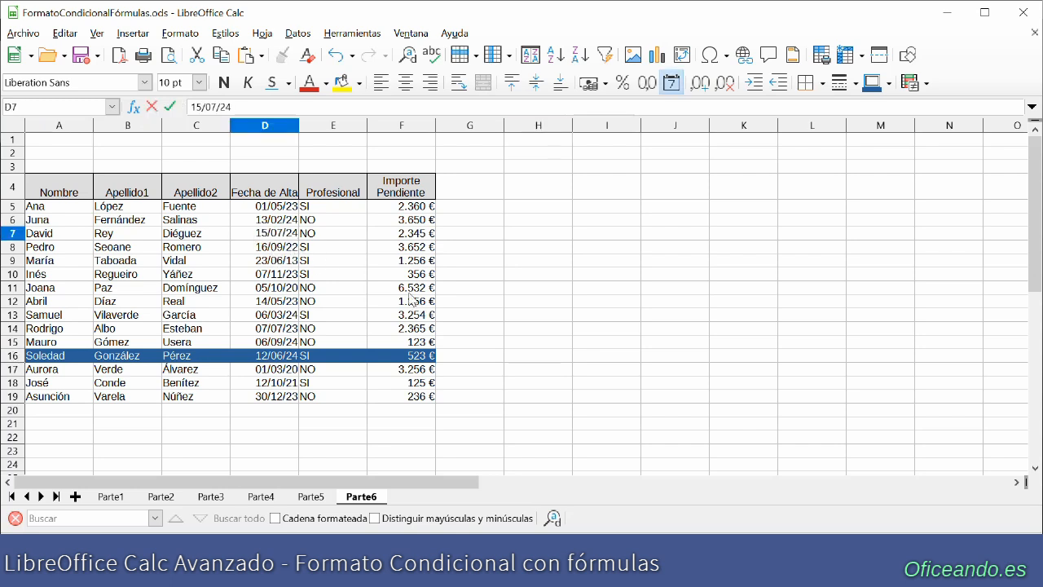
key(Return)
click(305, 291)
click(281, 292)
text(05/08/24)
key(Return)
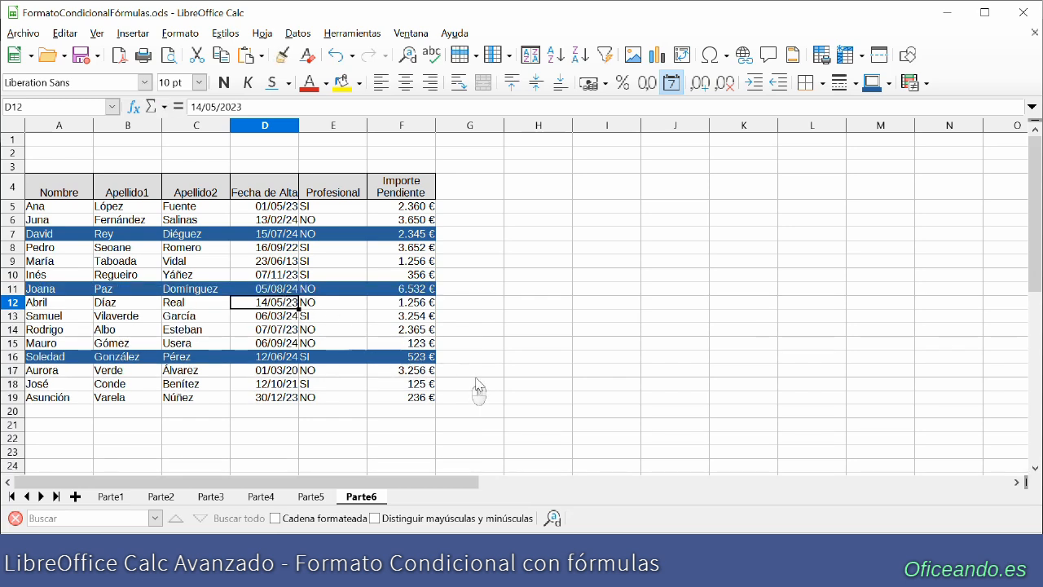
click(528, 384)
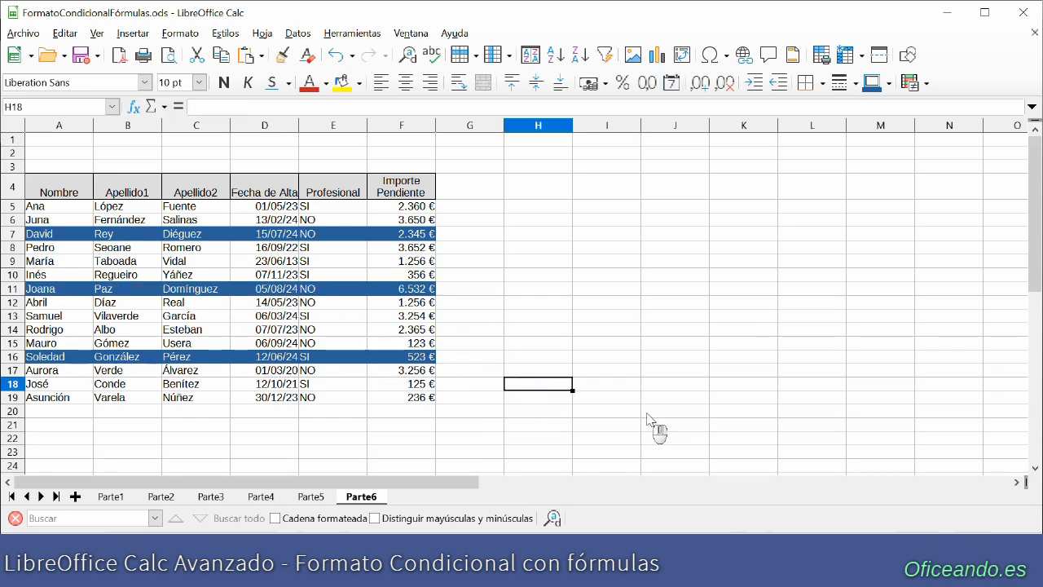